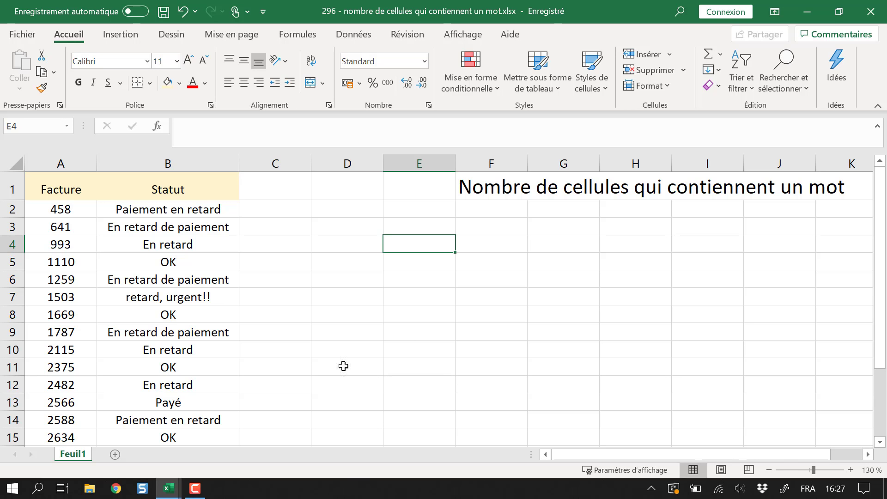
# Step: Examine the invoice numbers in column A and the varied wording of the statuses in column B
pyautogui.click(322, 279)
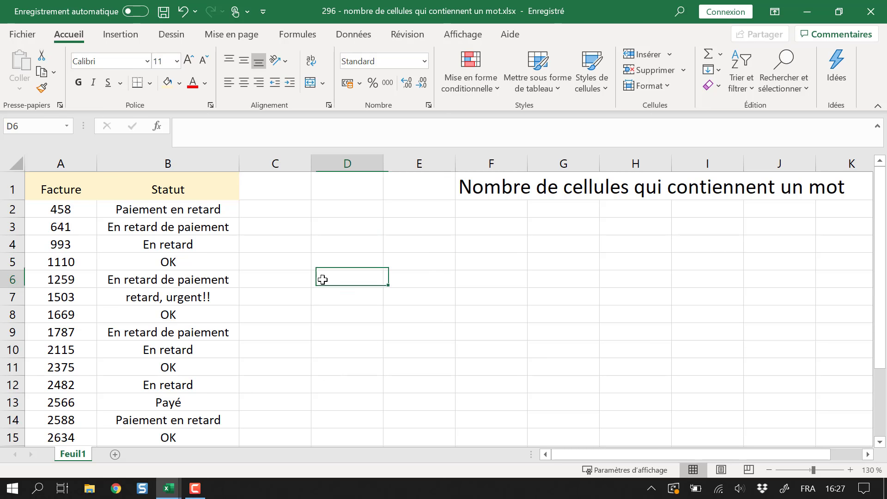
pyautogui.moveTo(72, 207); pyautogui.dragTo(88, 386)
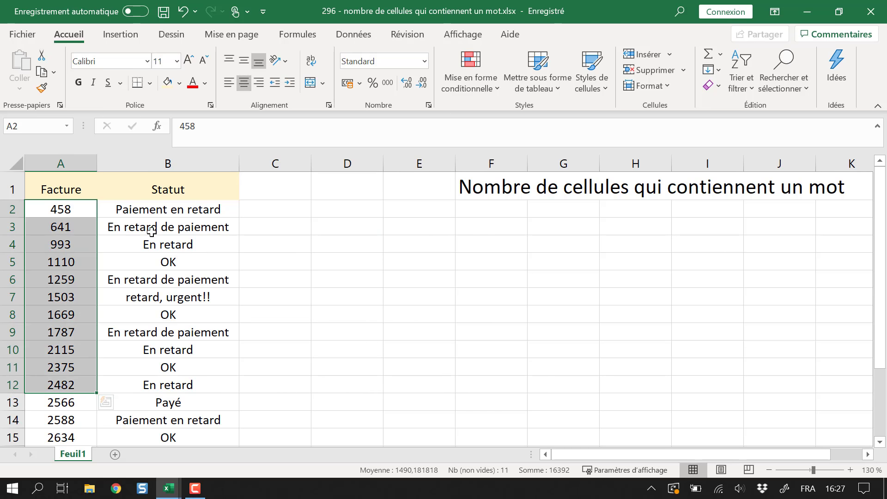
pyautogui.moveTo(192, 207); pyautogui.dragTo(179, 294)
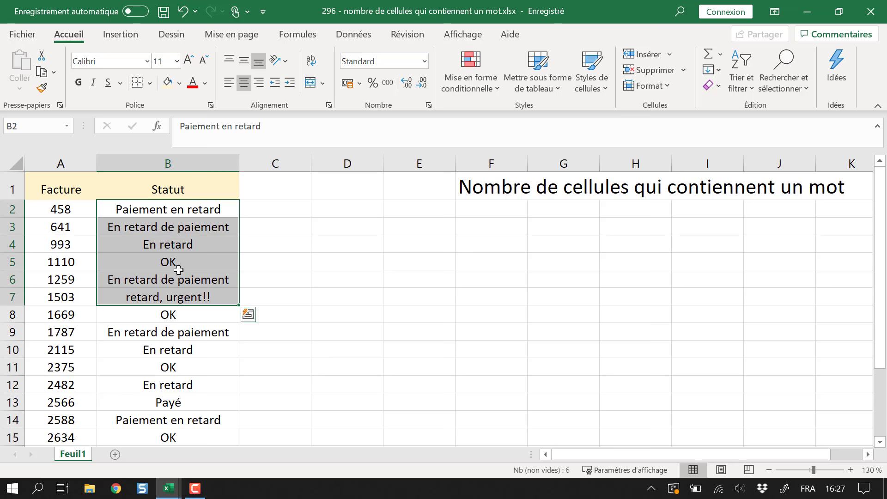
pyautogui.click(208, 382)
pyautogui.moveTo(166, 206); pyautogui.dragTo(167, 438)
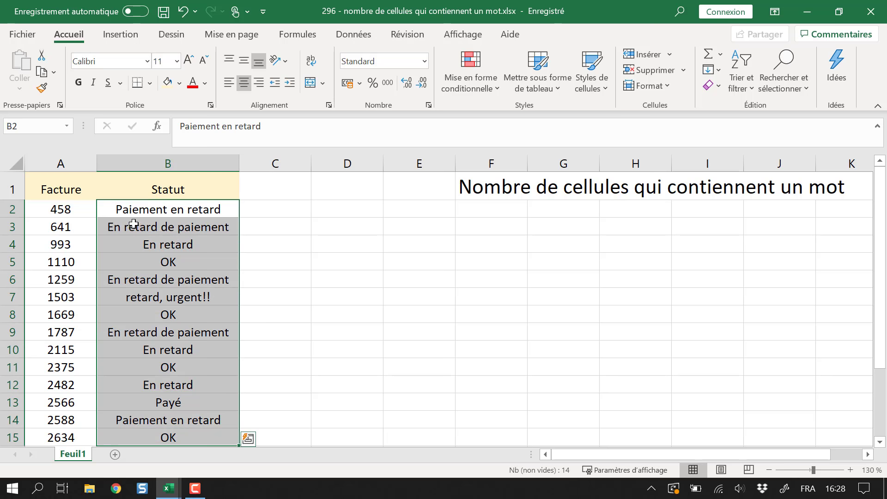
pyautogui.click(186, 215)
pyautogui.click(181, 226)
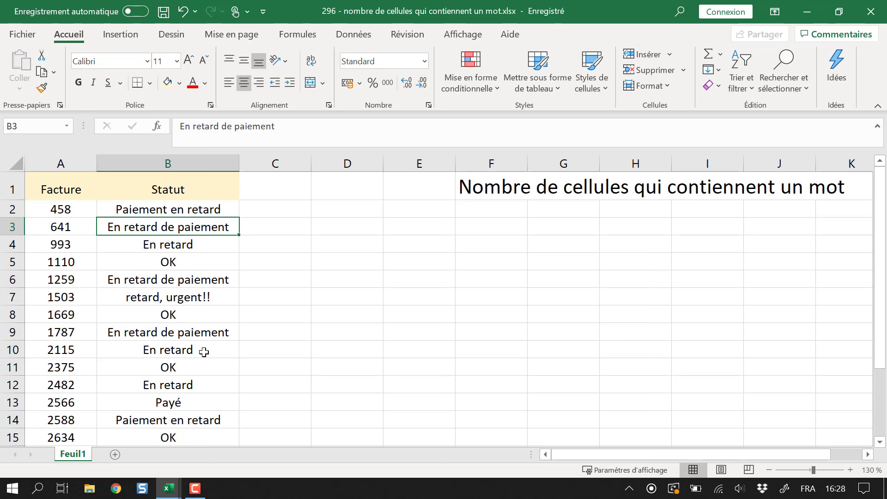
# Step: Enter the header "Retard" in cell C1, beside the Statut header
pyautogui.click(287, 192)
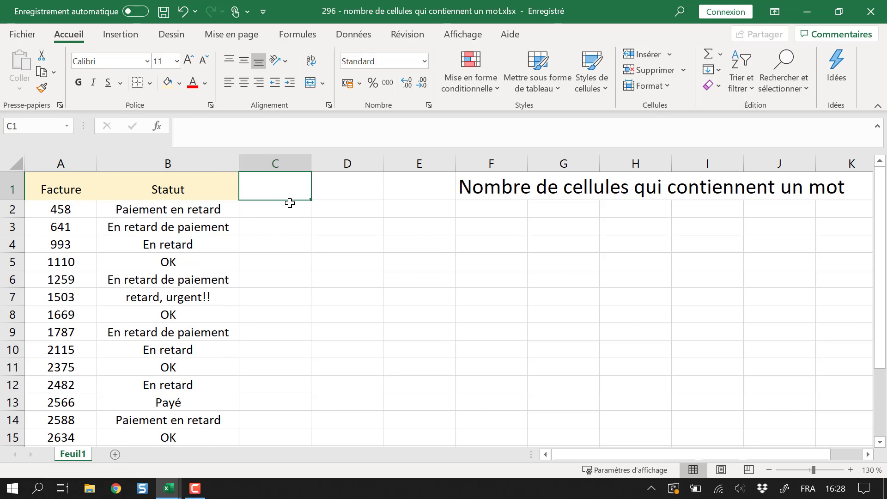
pyautogui.write('Reta')
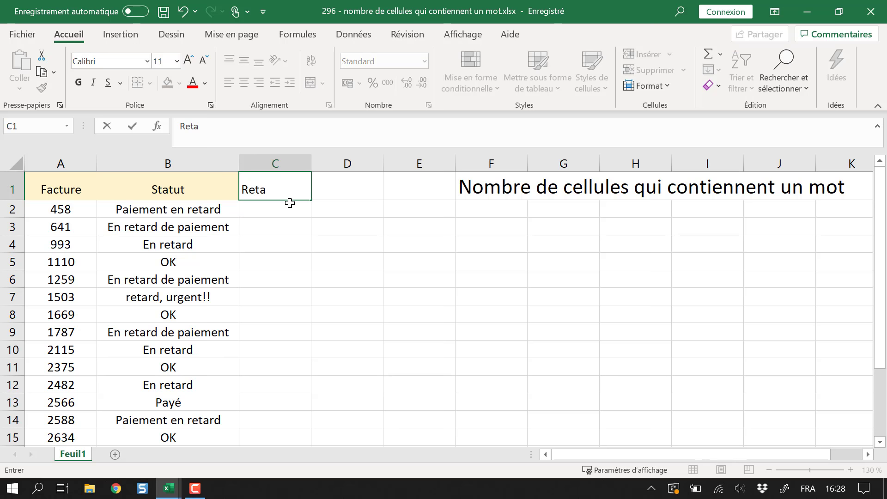
pyautogui.write('rd')
pyautogui.press('Return')
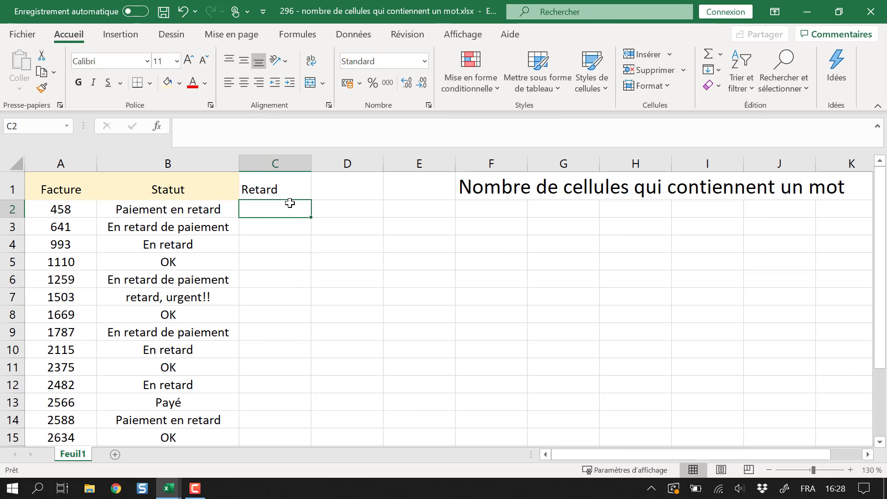
# Step: Copy the formatting of the Statut header in B1 to the new header in C1
pyautogui.press('Up')
pyautogui.click(188, 180)
pyautogui.click(41, 88)
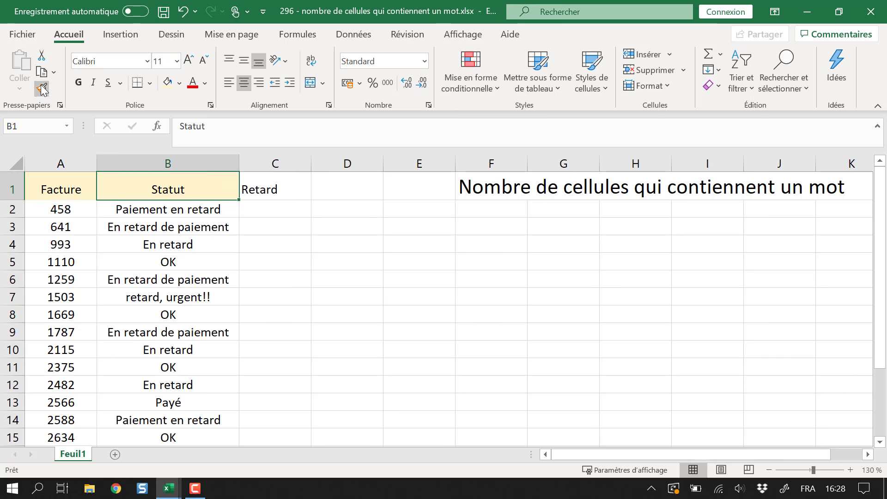
pyautogui.click(283, 188)
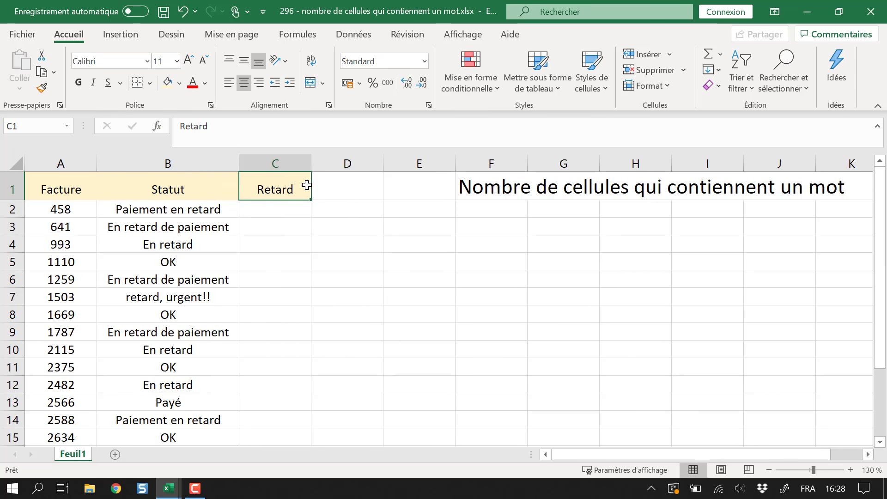
# Step: Change the header text in C1 to "Retard ?"
pyautogui.click(256, 125)
pyautogui.write('?')
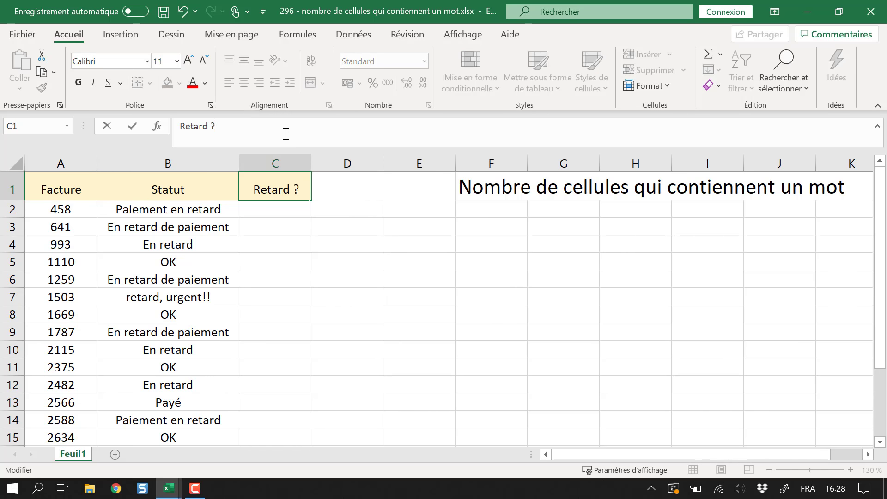
pyautogui.press('Return')
# Step: Try the formula =CHERCHE(B2;"retard") in cell D2
pyautogui.press('Right')
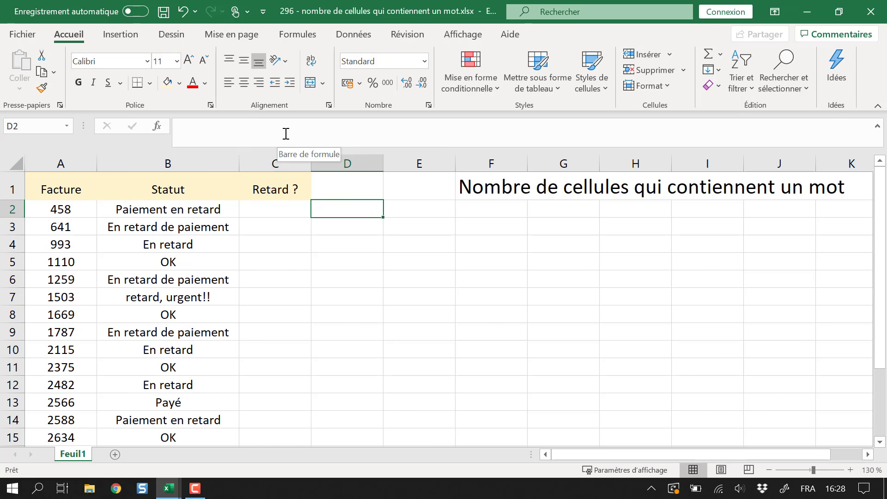
pyautogui.write('=cherche(')
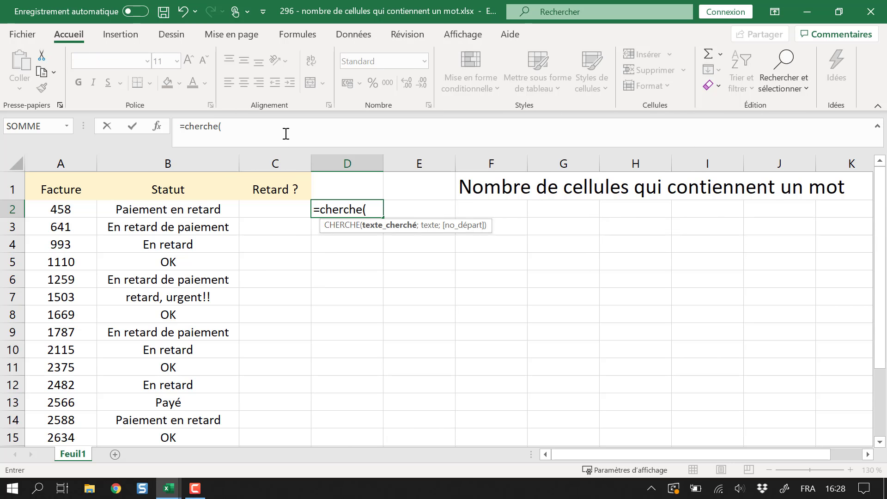
pyautogui.press('Left')
pyautogui.press('Left')
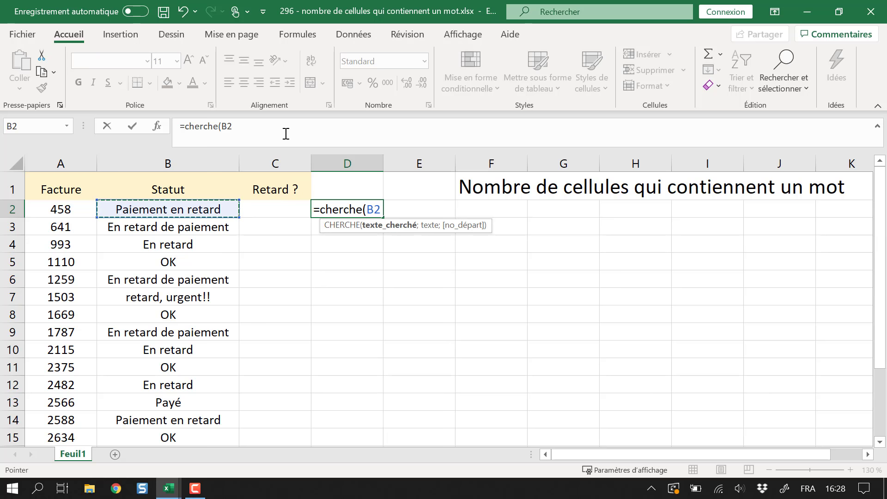
pyautogui.write(';"re')
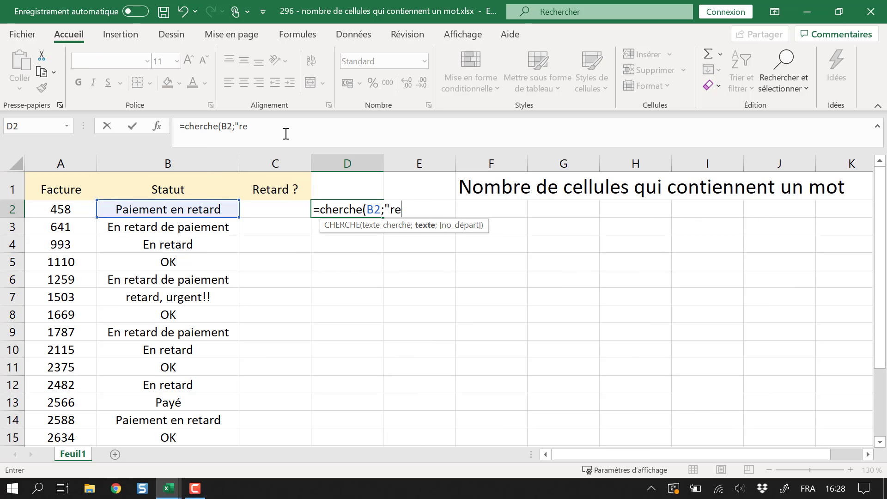
pyautogui.write('tad')
pyautogui.press('BackSpace')
pyautogui.write('rd")')
pyautogui.press('Return')
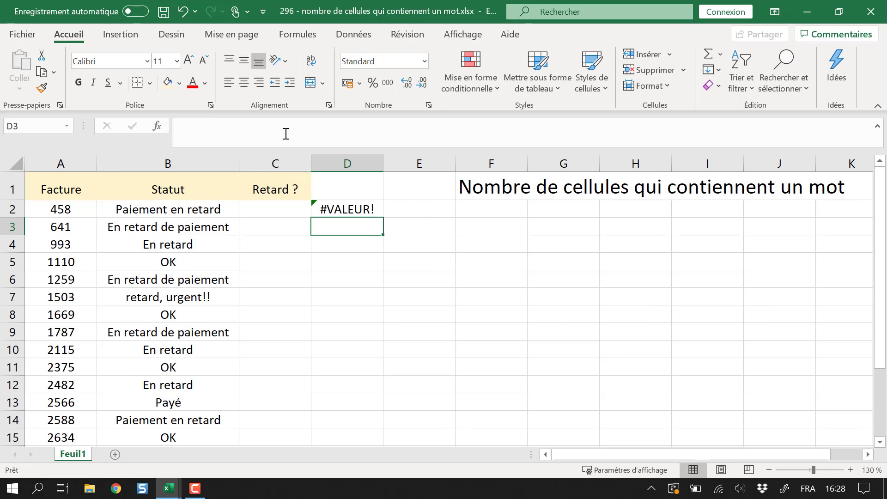
# Step: Rewrite the formula in D2 as =CHERCHE("retard";B2), with the searched word as the first argument
pyautogui.click(353, 211)
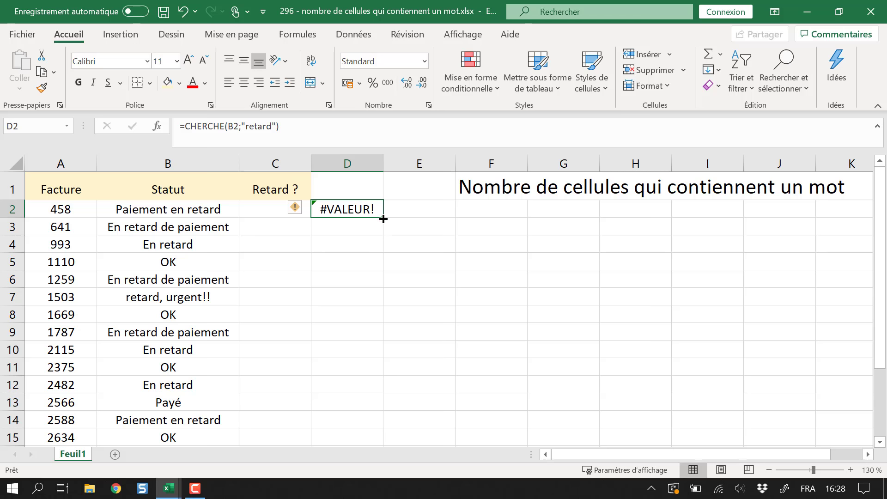
pyautogui.click(271, 125)
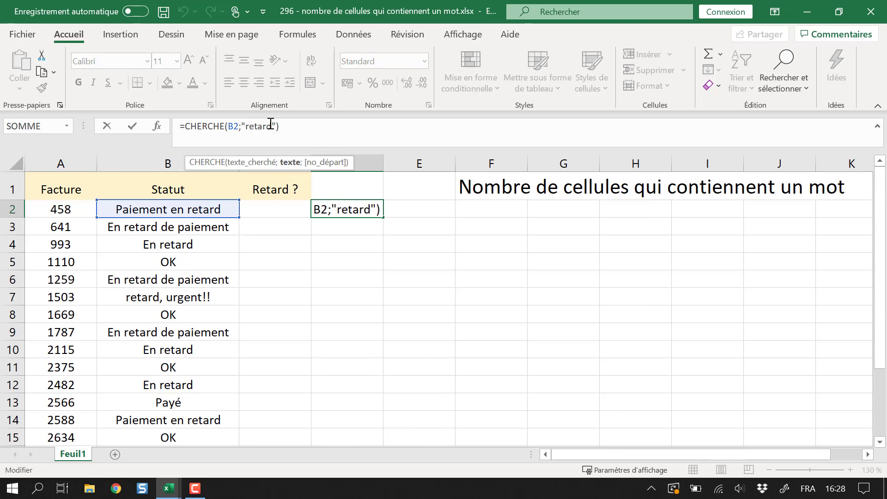
pyautogui.moveTo(293, 125); pyautogui.dragTo(229, 126)
pyautogui.write('"')
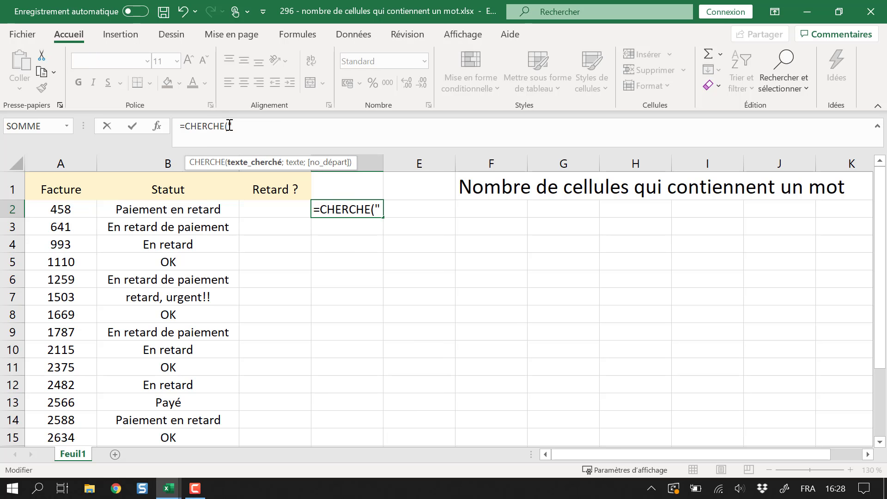
pyautogui.write('retard')
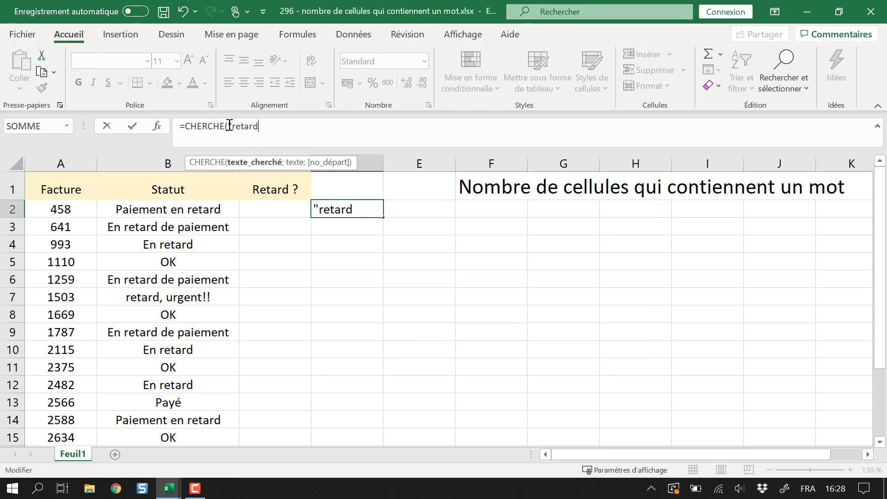
pyautogui.write('";')
pyautogui.click(174, 212)
pyautogui.write(')')
pyautogui.press('Return')
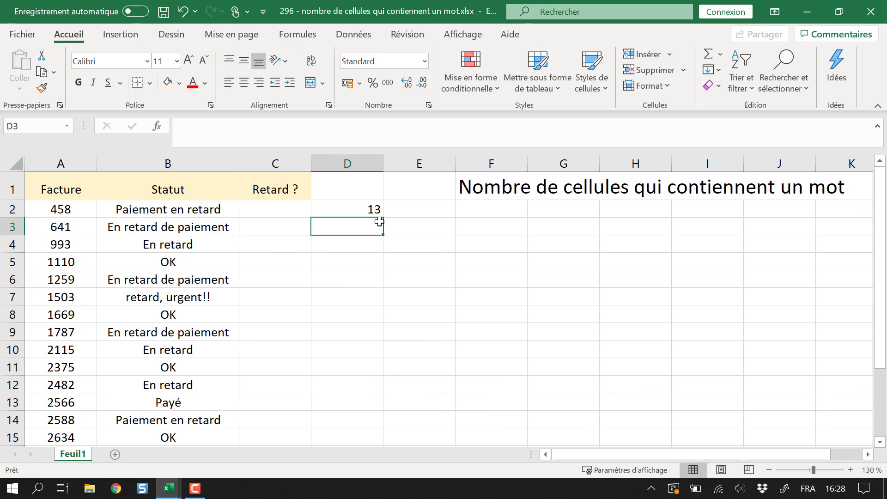
# Step: Fill the CHERCHE formula from D2 down to D10 and inspect the copy in D5
pyautogui.click(368, 207)
pyautogui.moveTo(383, 218); pyautogui.dragTo(353, 351)
pyautogui.click(363, 266)
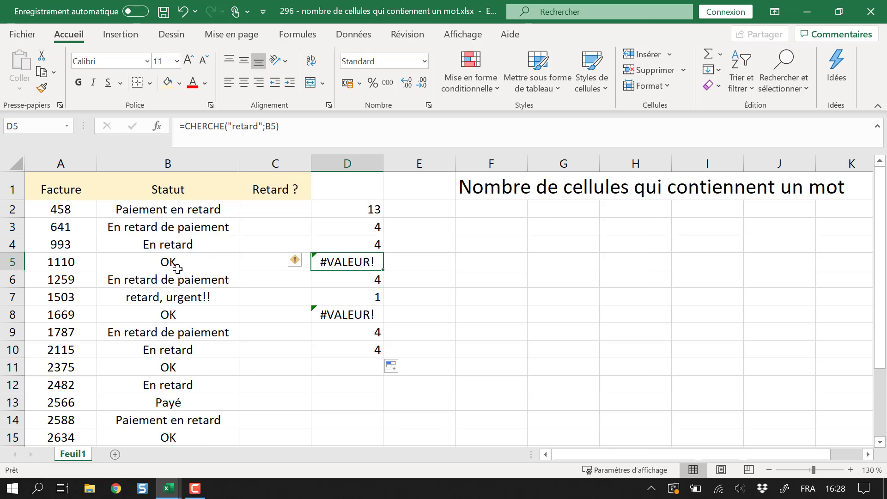
# Step: Replace the last status, in cell B18, with "tout va bien merci"
pyautogui.scroll(-2, 358, 263)
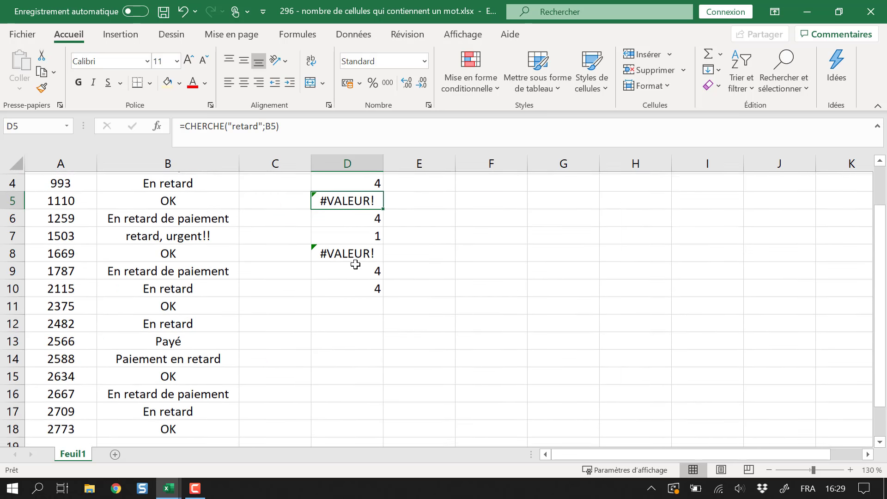
pyautogui.scroll(2, 268, 366)
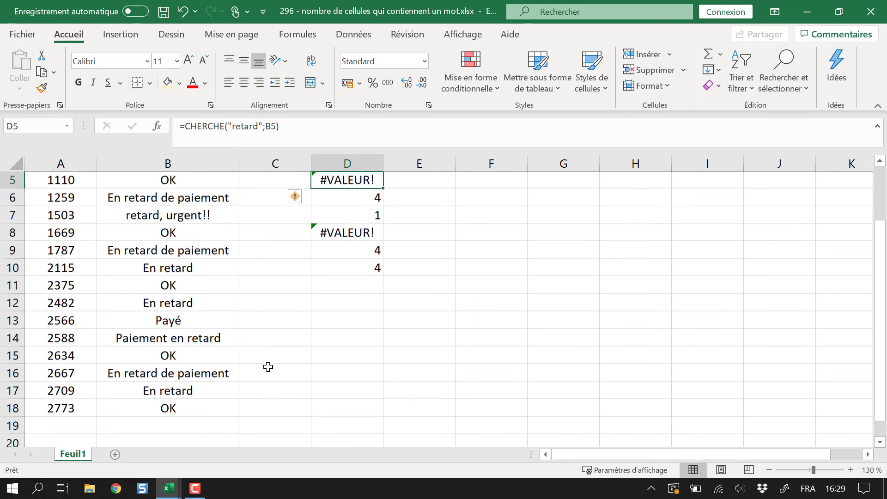
pyautogui.scroll(-2, 219, 277)
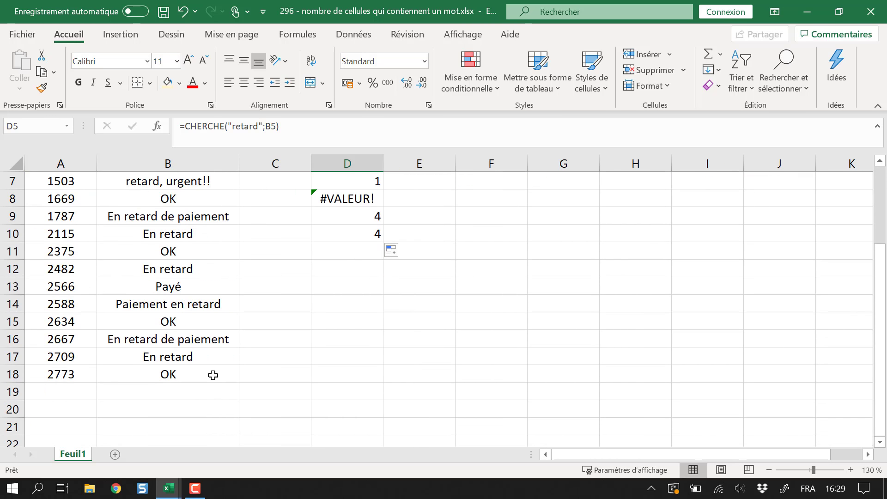
pyautogui.click(212, 367)
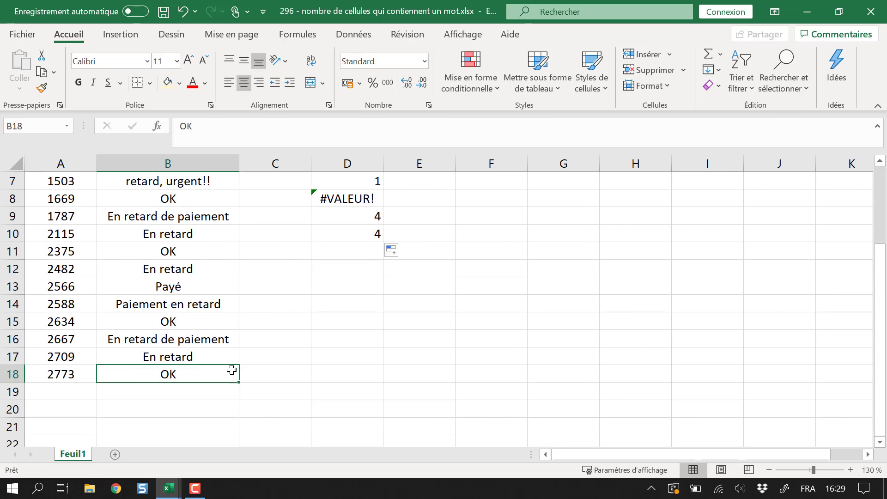
pyautogui.write('tou va bi')
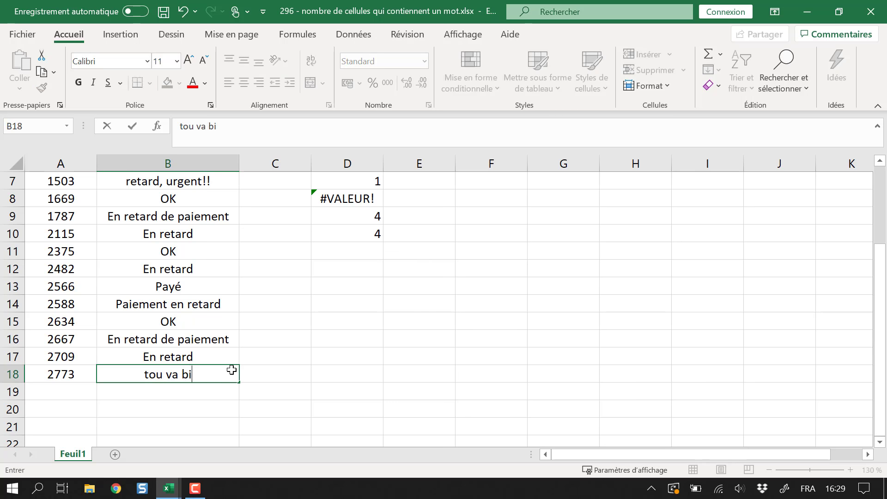
pyautogui.write('en merci')
pyautogui.press('Return')
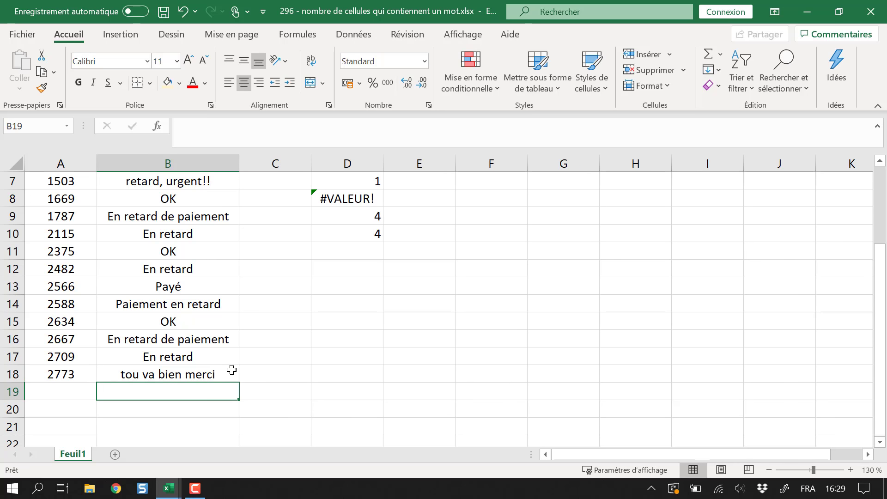
pyautogui.click(125, 375)
pyautogui.click(195, 127)
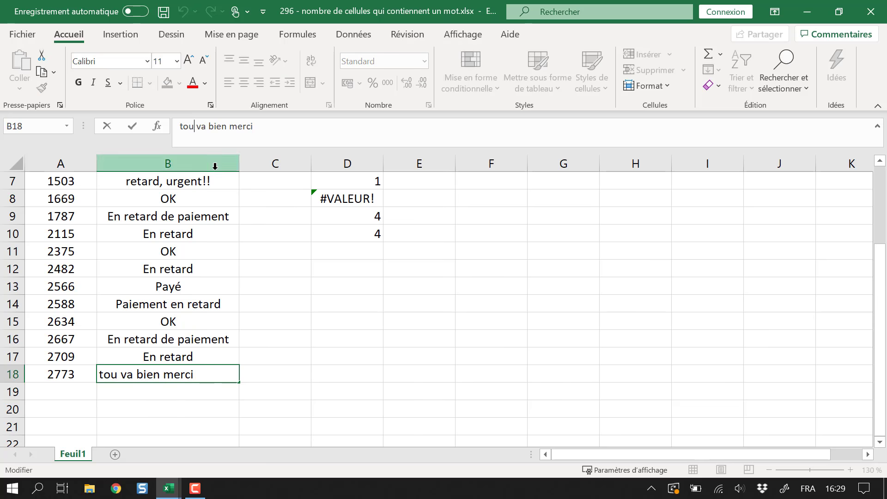
pyautogui.write('t')
pyautogui.press('Return')
# Step: Extend the CHERCHE formula from D10 down to the last table row, D18
pyautogui.scroll(2, 247, 289)
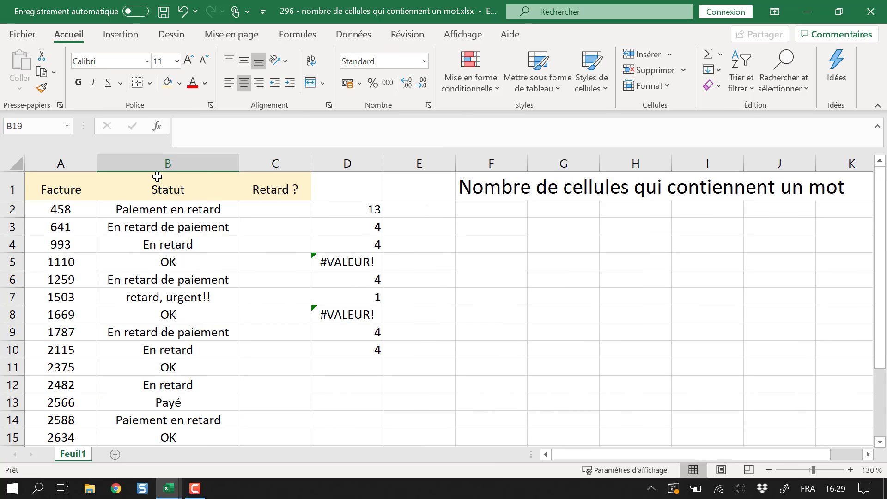
pyautogui.click(379, 359)
pyautogui.doubleClick(386, 358)
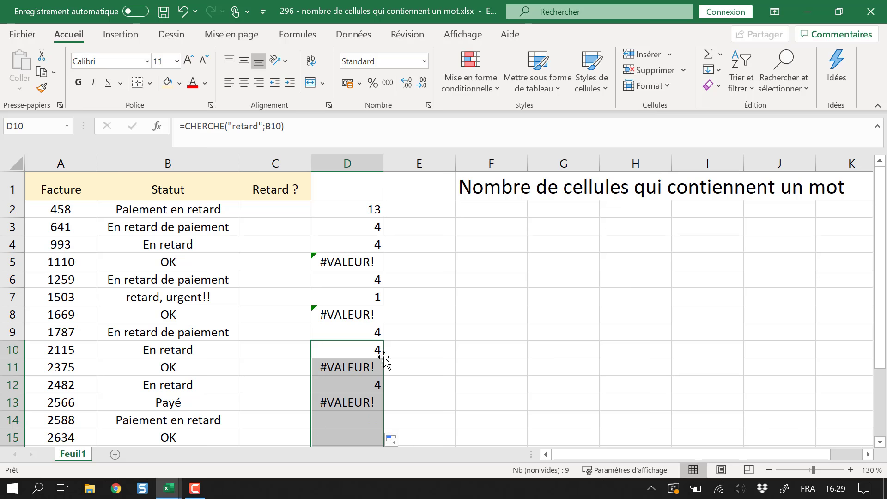
# Step: Examine the CHERCHE formula and its B2 reference in cell D2
pyautogui.click(370, 229)
pyautogui.click(370, 208)
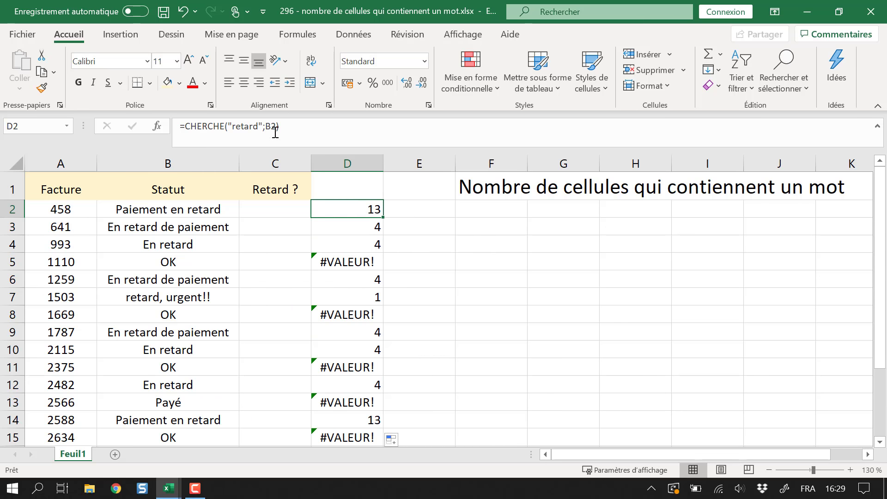
pyautogui.click(312, 136)
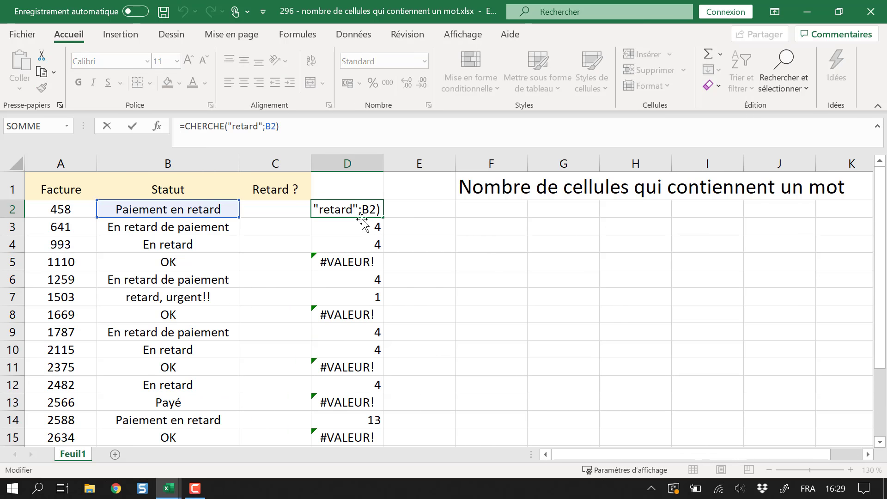
pyautogui.press('Escape')
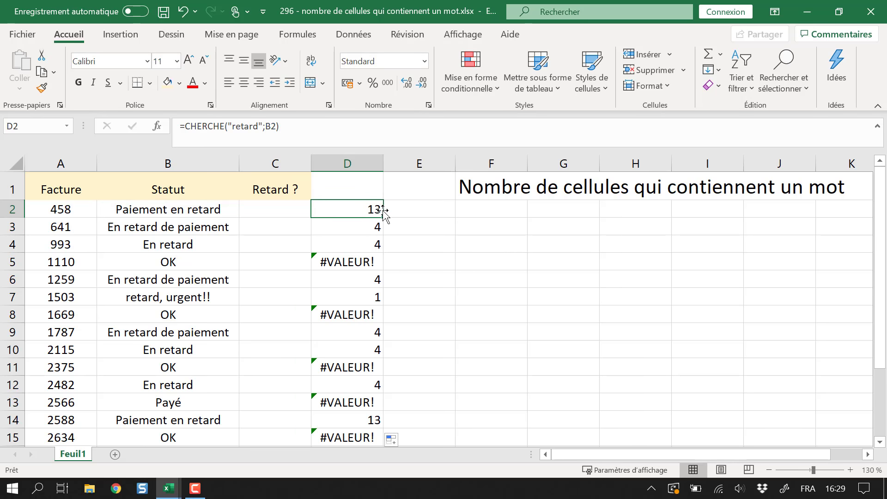
pyautogui.click(185, 126)
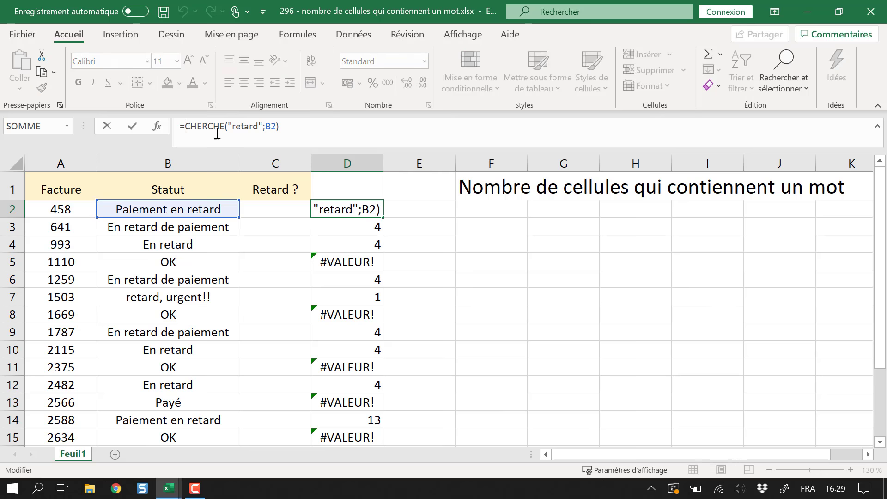
pyautogui.press('Escape')
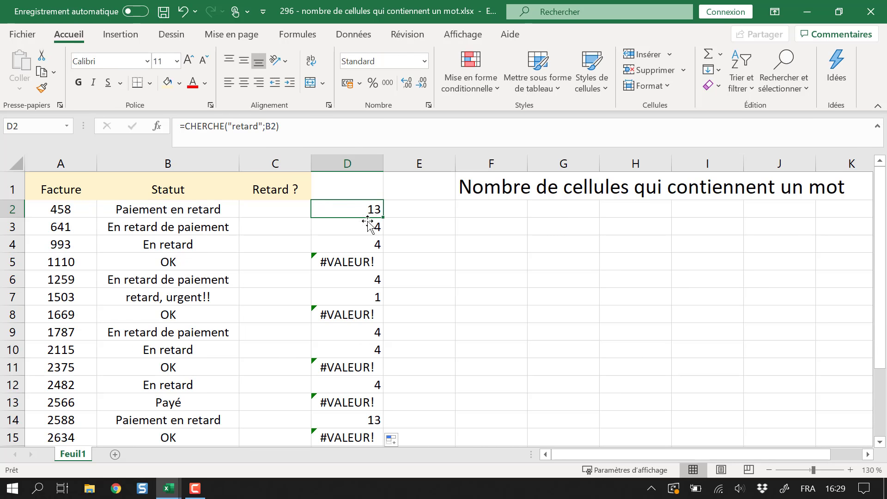
# Step: Wrap the formula in D2 in the ESTNUM function to give =ESTNUM(CHERCHE("retard";B2))
pyautogui.click(185, 126)
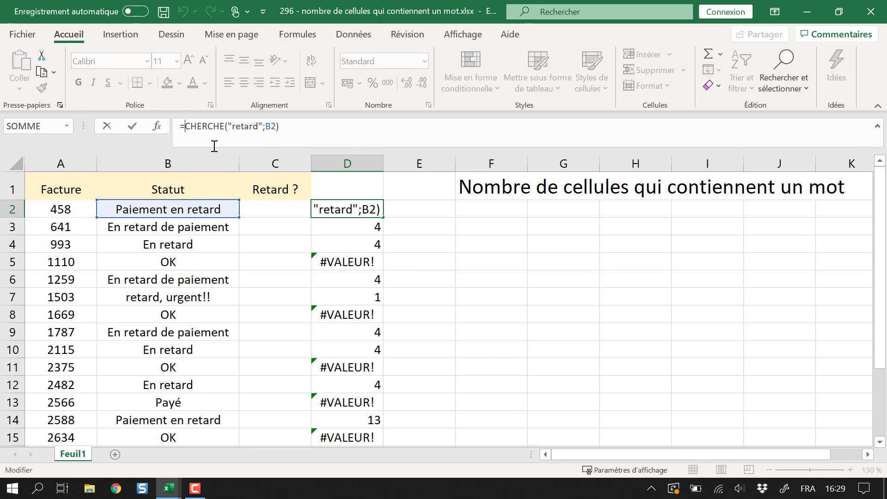
pyautogui.write('est')
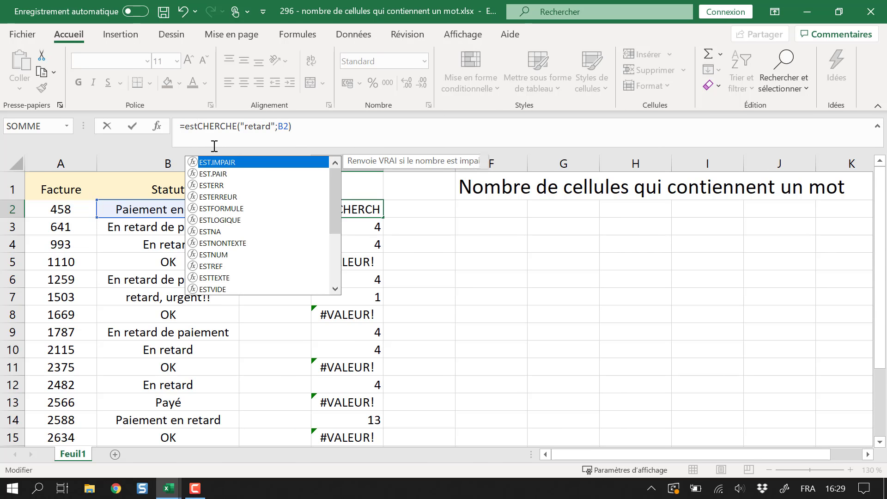
pyautogui.press('Down')
pyautogui.press('Down')
pyautogui.press('Down')
pyautogui.press('Down')
pyautogui.press('Down')
pyautogui.press('Down')
pyautogui.press('Down')
pyautogui.press('Down')
pyautogui.press('Tab')
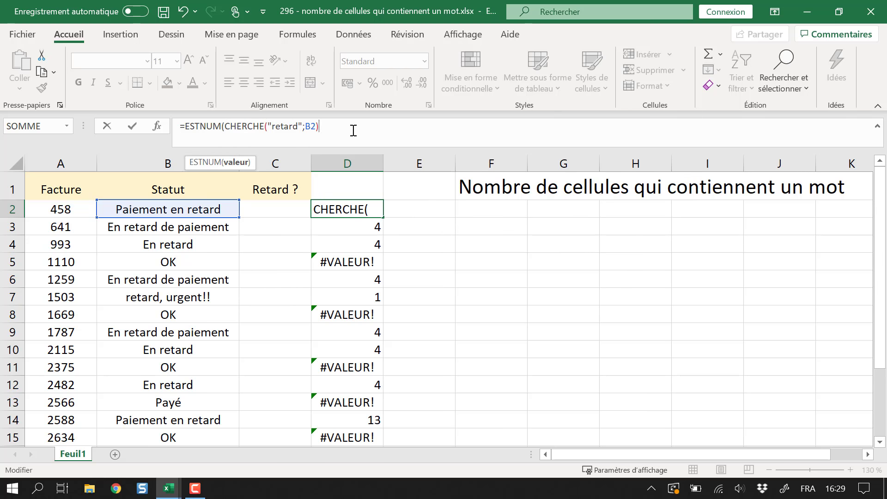
pyautogui.write(')')
pyautogui.press('Return')
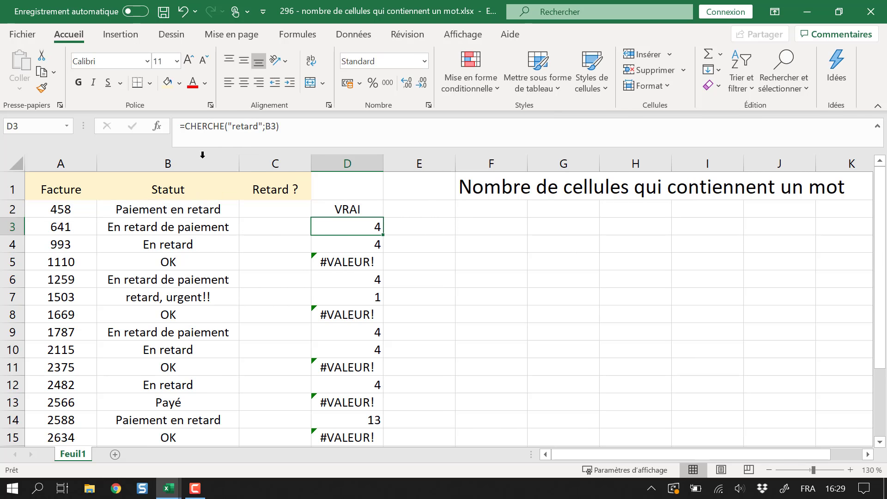
# Step: Check the nested CHERCHE part of the D2 formula and fill the ESTNUM formula down column D to the last table row
pyautogui.click(358, 211)
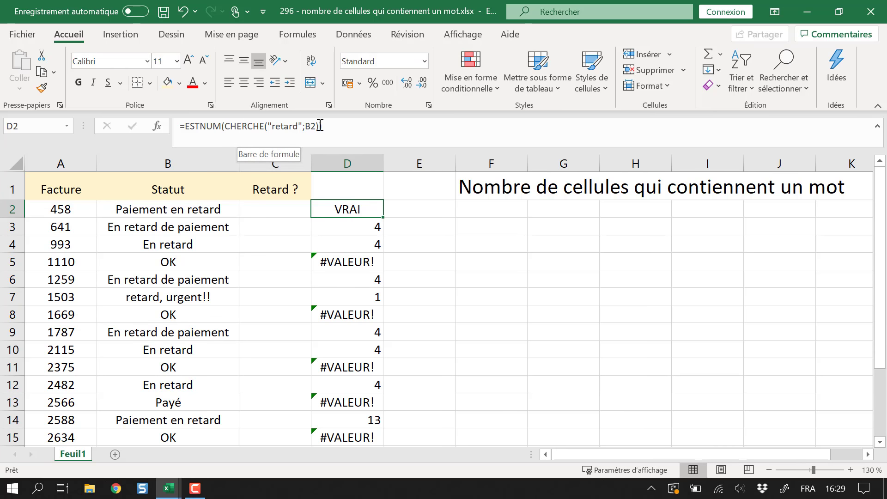
pyautogui.moveTo(320, 126); pyautogui.dragTo(224, 126)
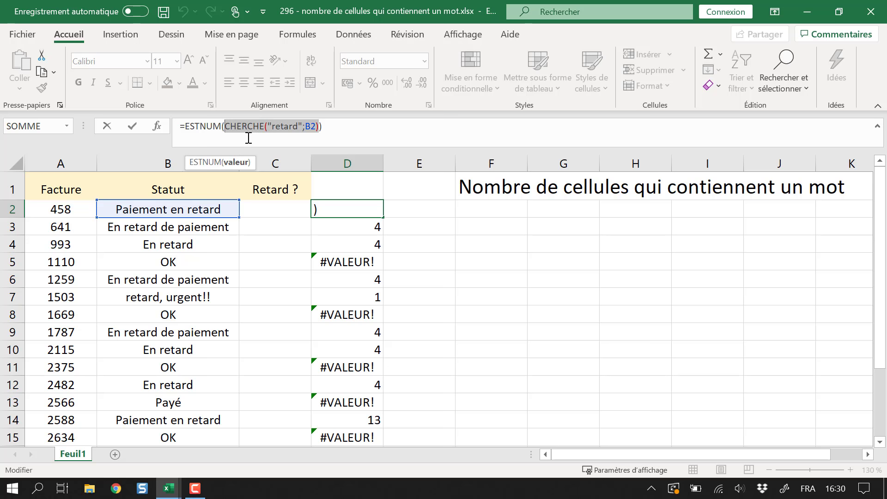
pyautogui.press('Return')
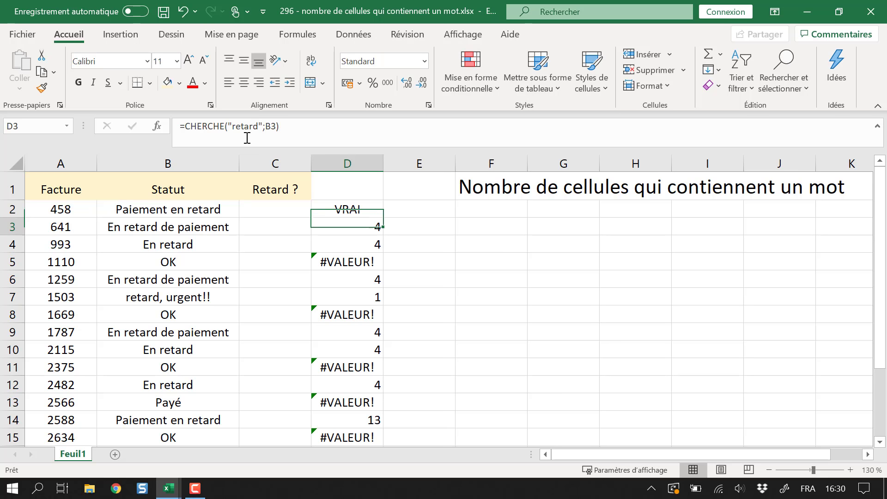
pyautogui.click(362, 206)
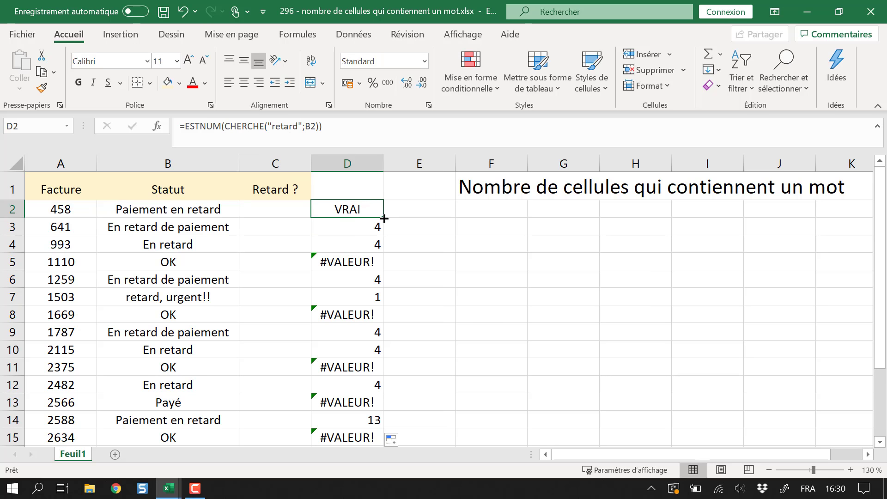
pyautogui.doubleClick(384, 218)
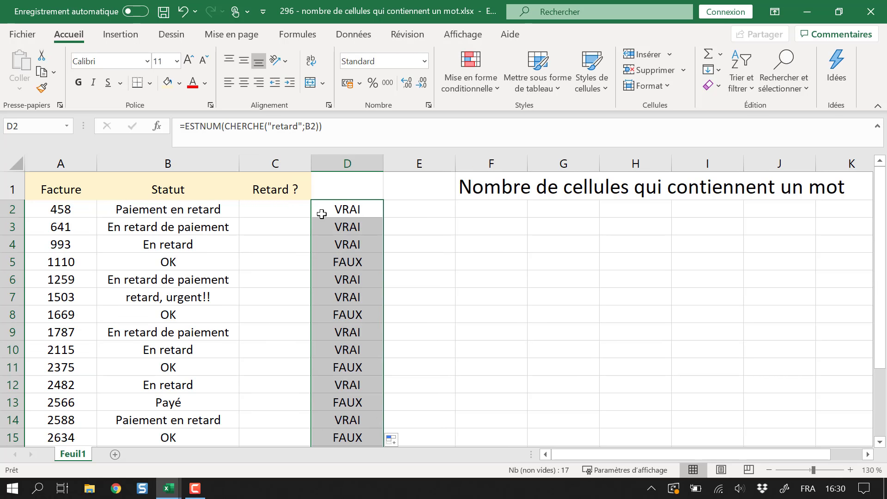
# Step: Copy the full formula text from D2 and enter it unchanged in C2 as =ESTNUM(CHERCHE("retard";B2))
pyautogui.moveTo(326, 126); pyautogui.dragTo(290, 126)
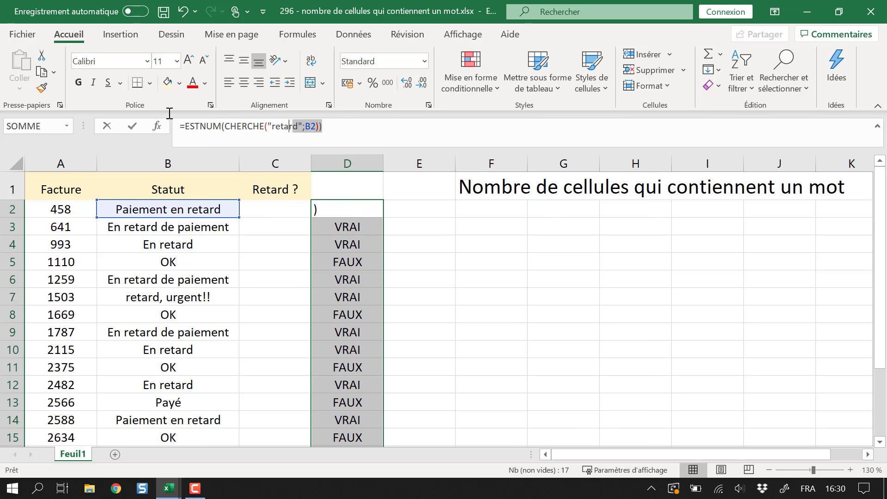
pyautogui.hotkey('ctrl', 'a')
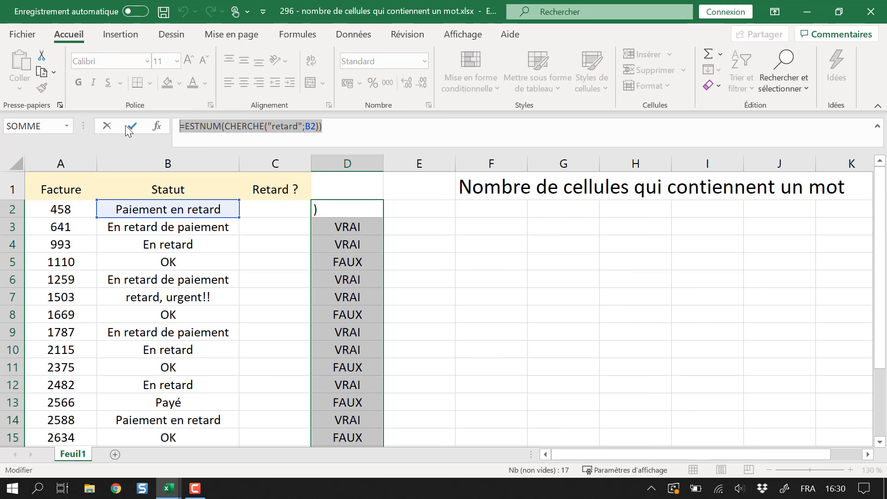
pyautogui.hotkey('ctrl', 'c')
pyautogui.press('Escape')
pyautogui.click(273, 209)
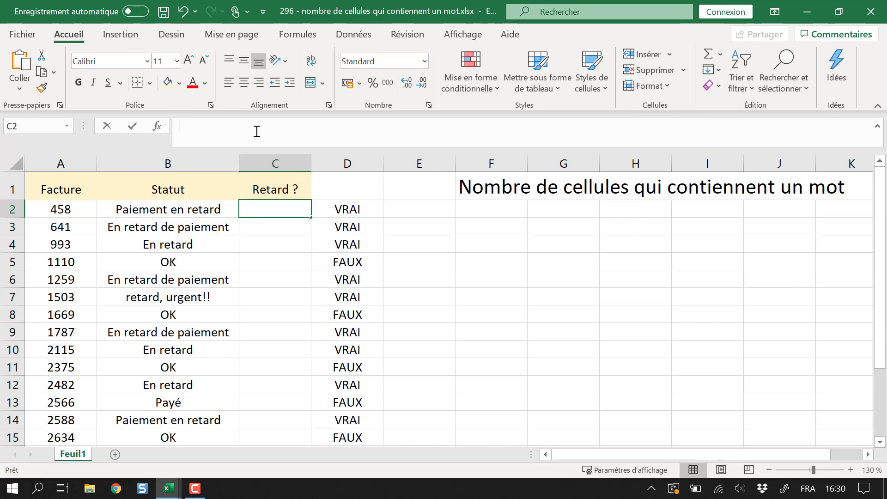
pyautogui.hotkey('ctrl', 'v')
pyautogui.press('Return')
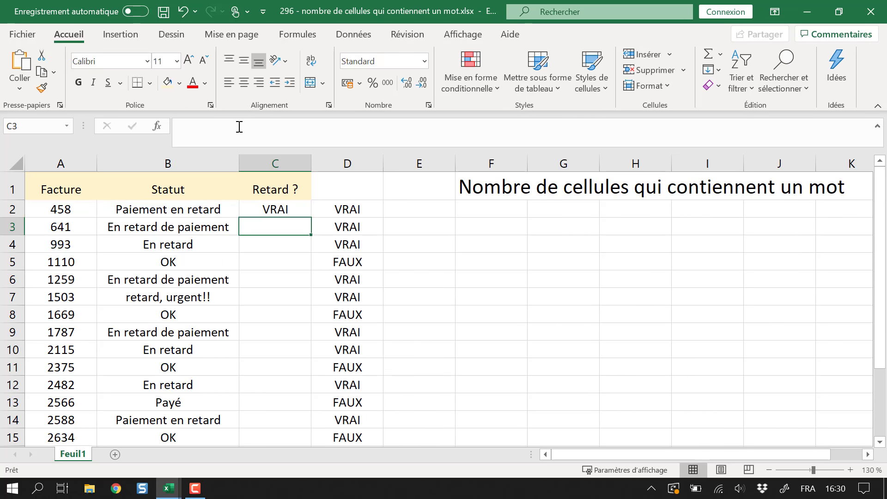
# Step: Fill the C2 formula down the "Retard ?" column and clear the contents of helper column D
pyautogui.click(300, 208)
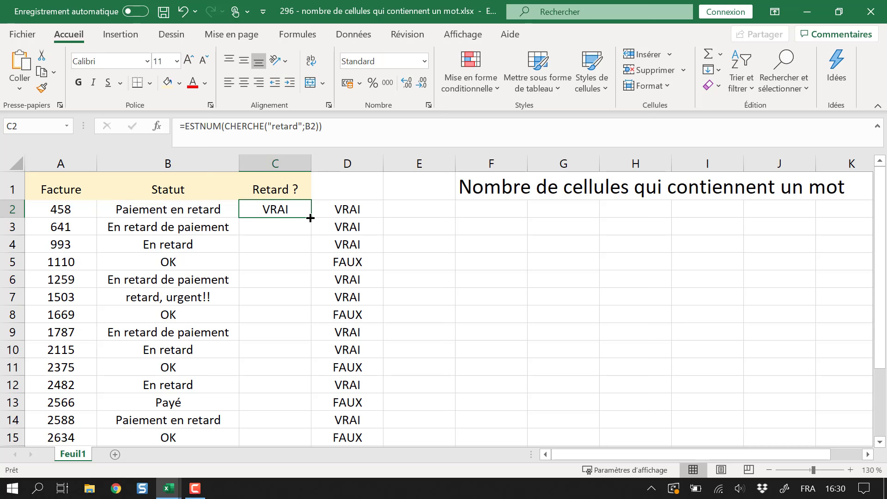
pyautogui.doubleClick(311, 217)
pyautogui.click(364, 167)
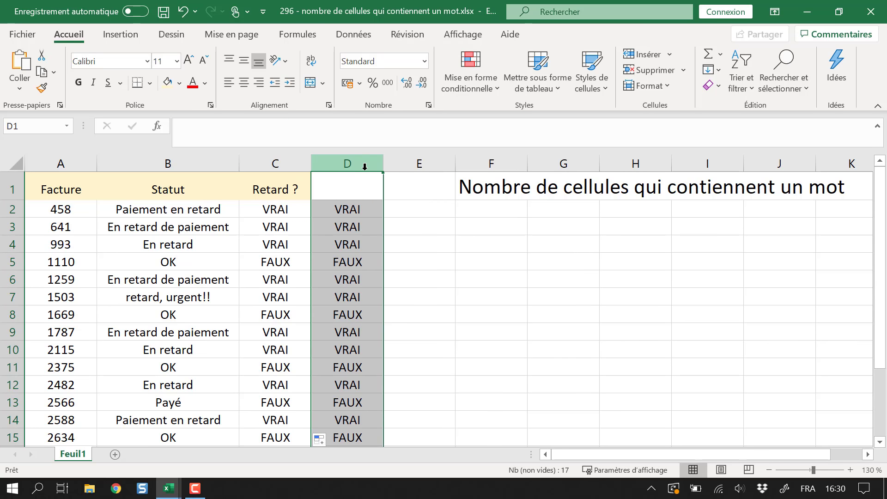
pyautogui.press('Delete')
pyautogui.click(278, 261)
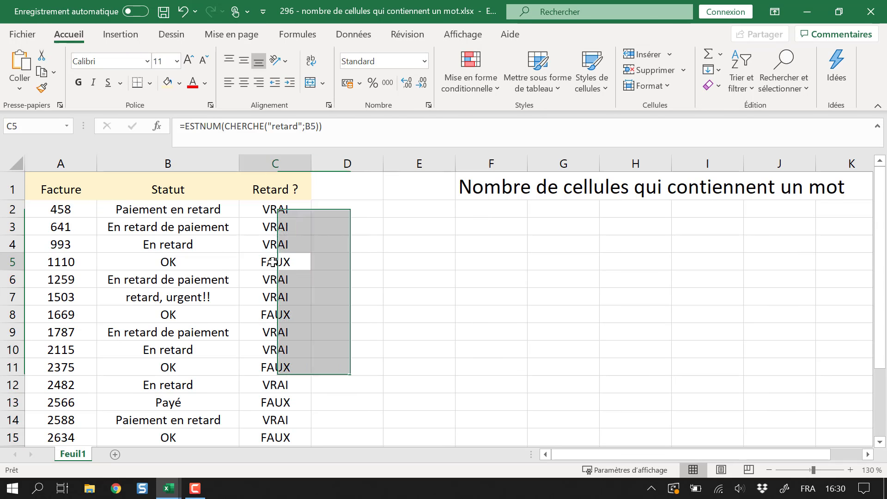
pyautogui.moveTo(280, 209); pyautogui.dragTo(280, 245)
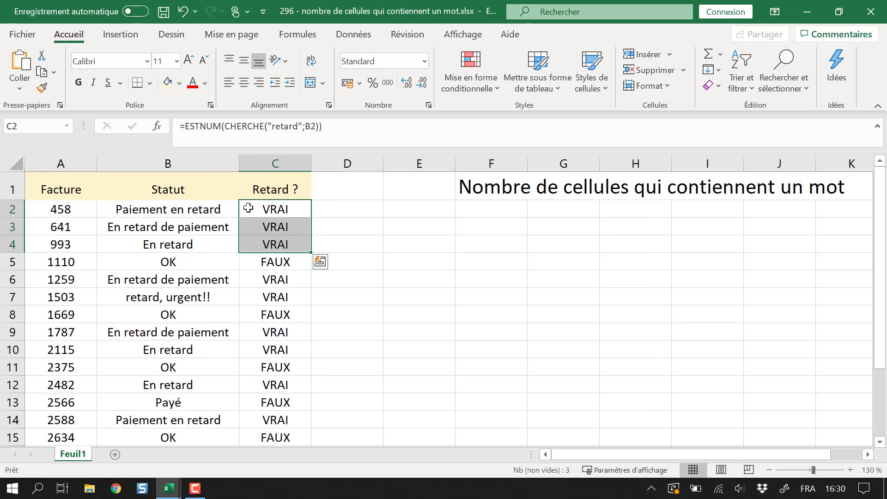
pyautogui.click(352, 180)
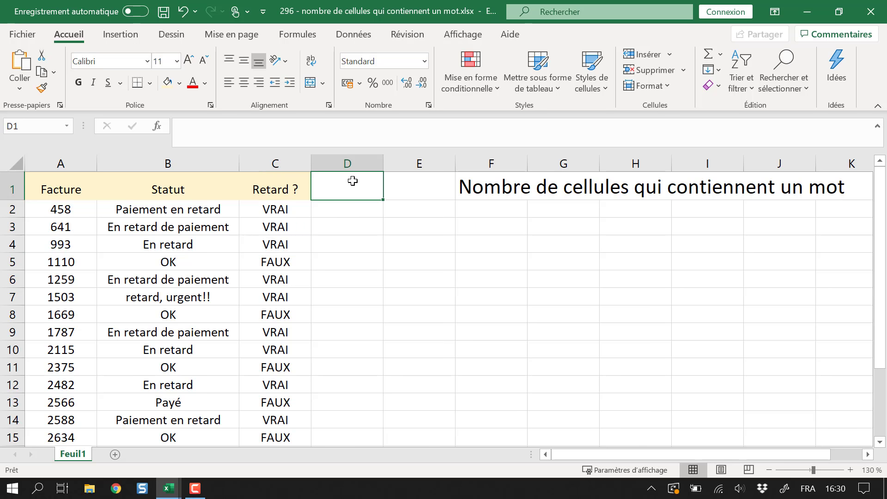
# Step: Enter the label "Nombre" in cell F3
pyautogui.click(498, 221)
pyautogui.click(479, 225)
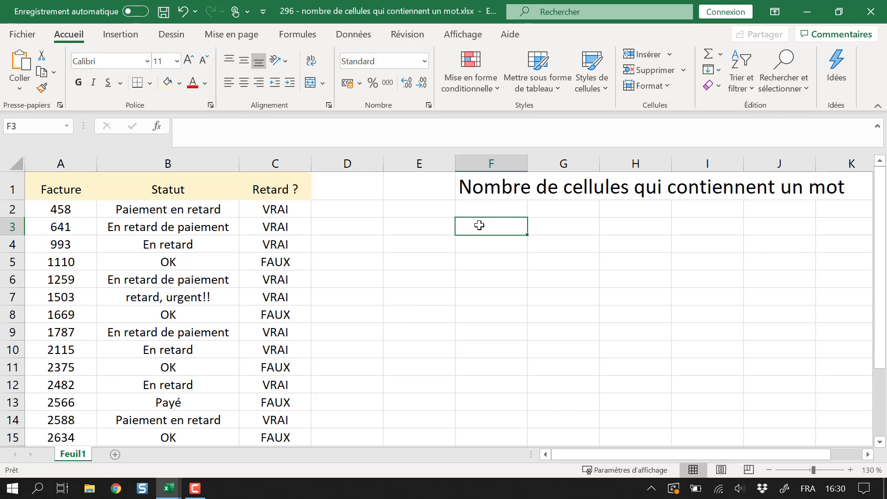
pyautogui.write('Nombre')
pyautogui.press('Return')
# Step: Count the TRUE results of column C in G3 with the formula =NB.SI(C:C;VRAI)
pyautogui.click(479, 225)
pyautogui.press('Right')
pyautogui.write('=nb.si(')
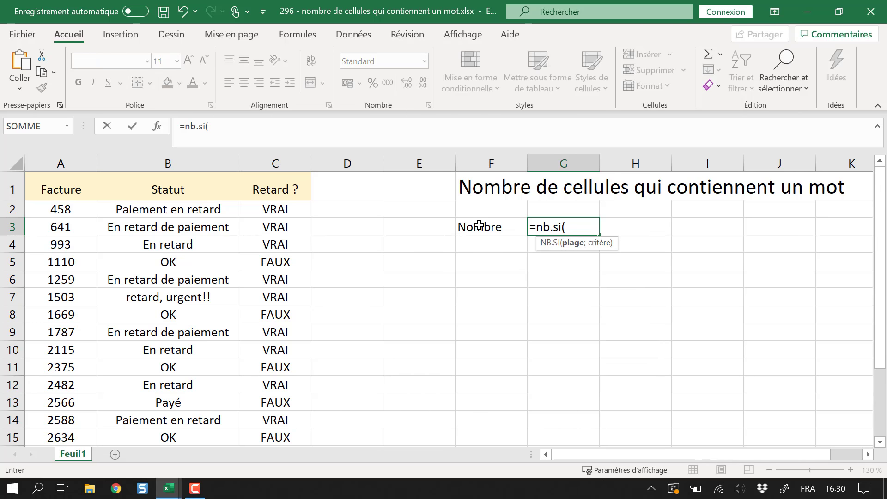
pyautogui.click(280, 164)
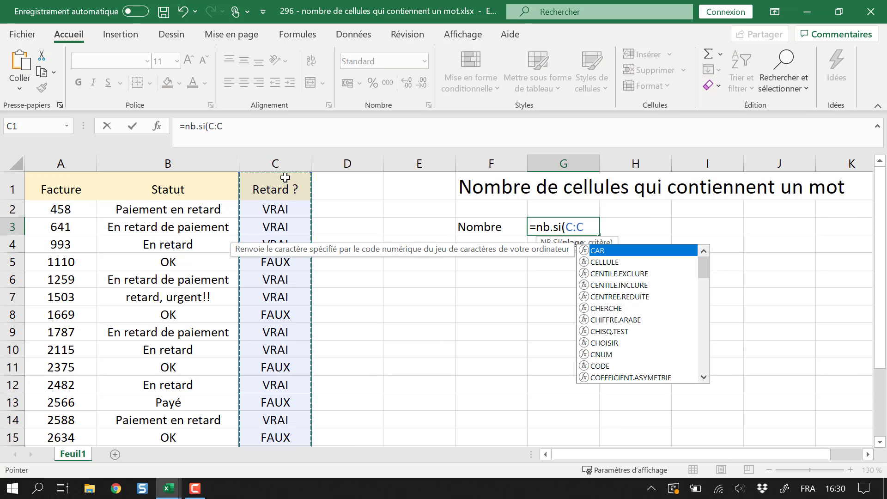
pyautogui.write(';')
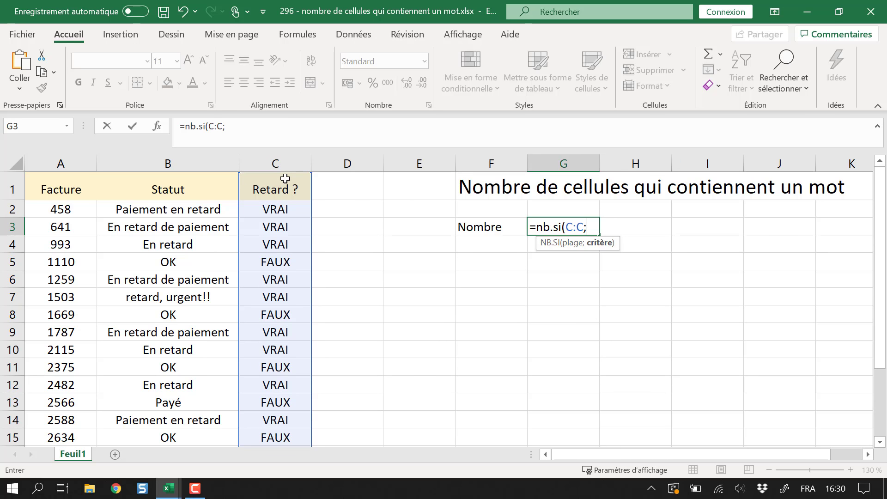
pyautogui.write('VRAI)')
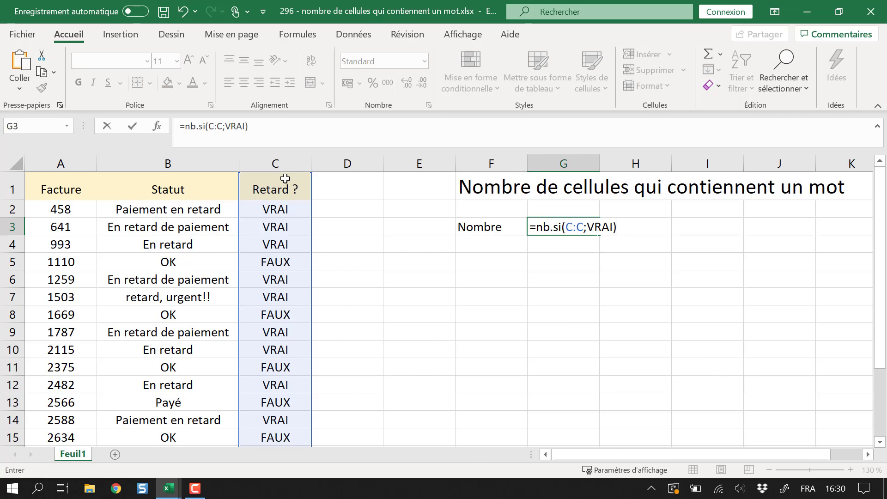
pyautogui.press('Return')
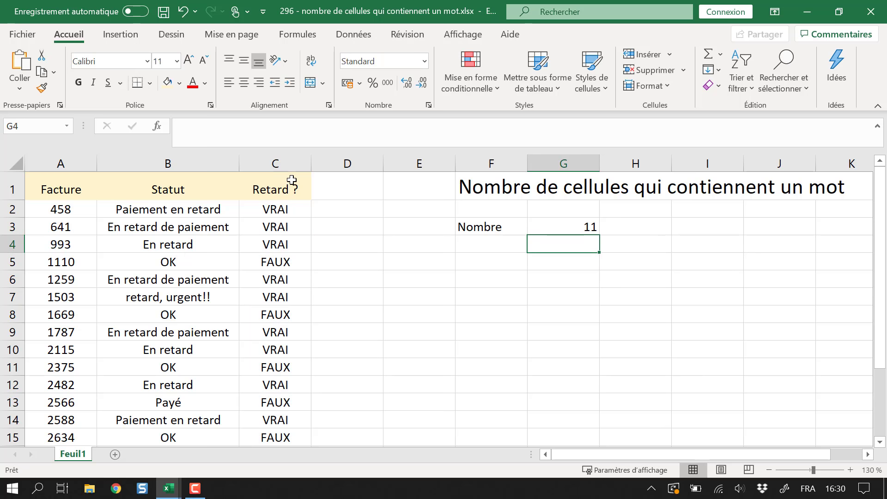
# Step: Review the NB.SI formula in G3 and the ESTNUM formulas in column C that it counts
pyautogui.click(286, 207)
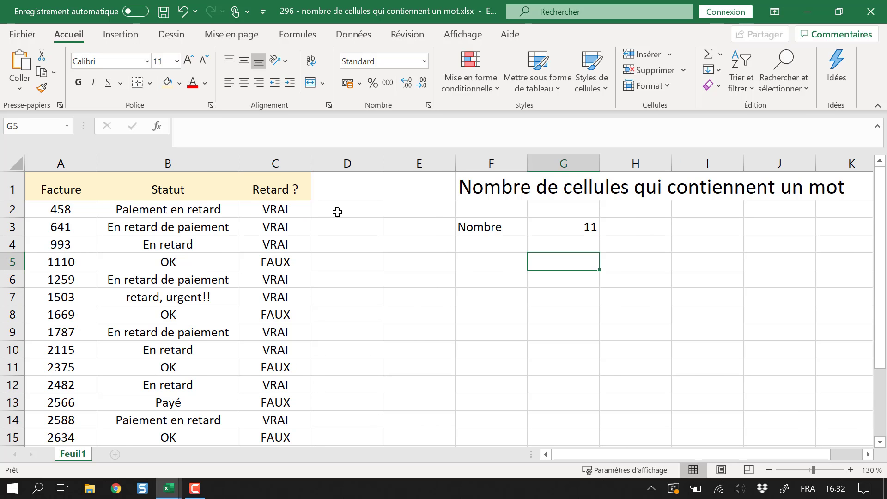
pyautogui.moveTo(336, 211); pyautogui.dragTo(325, 233)
pyautogui.click(566, 225)
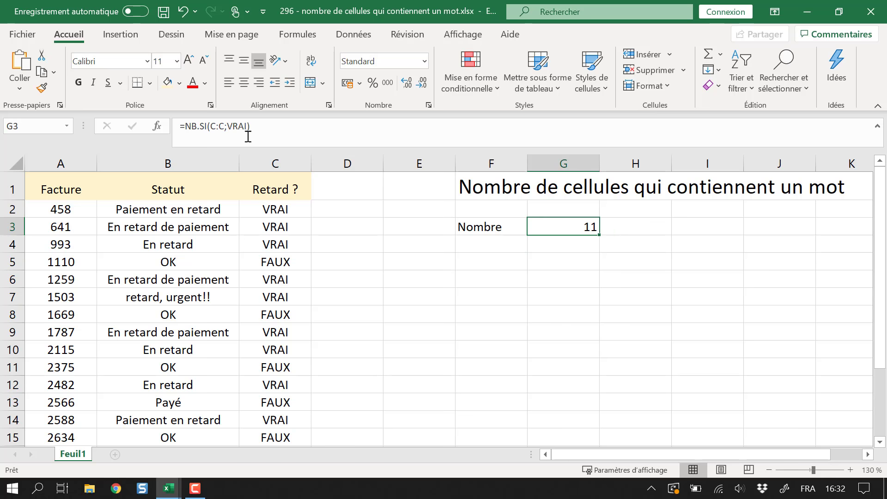
pyautogui.moveTo(298, 211); pyautogui.dragTo(261, 270)
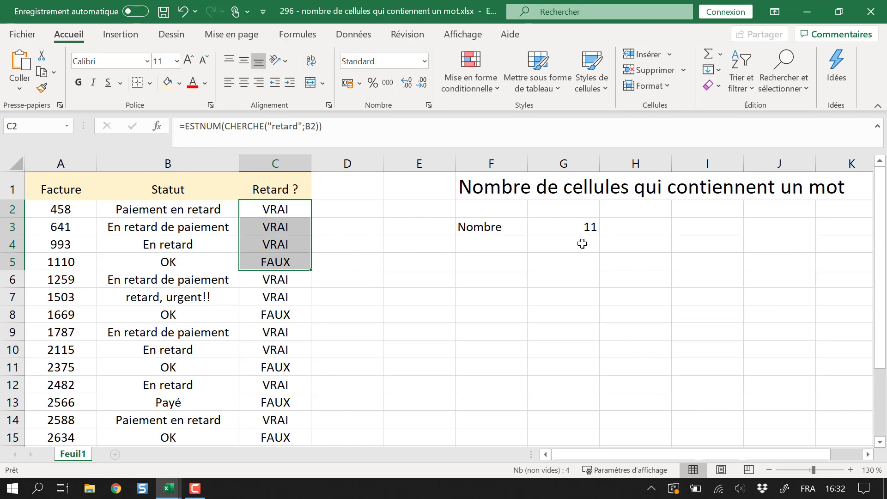
pyautogui.click(586, 225)
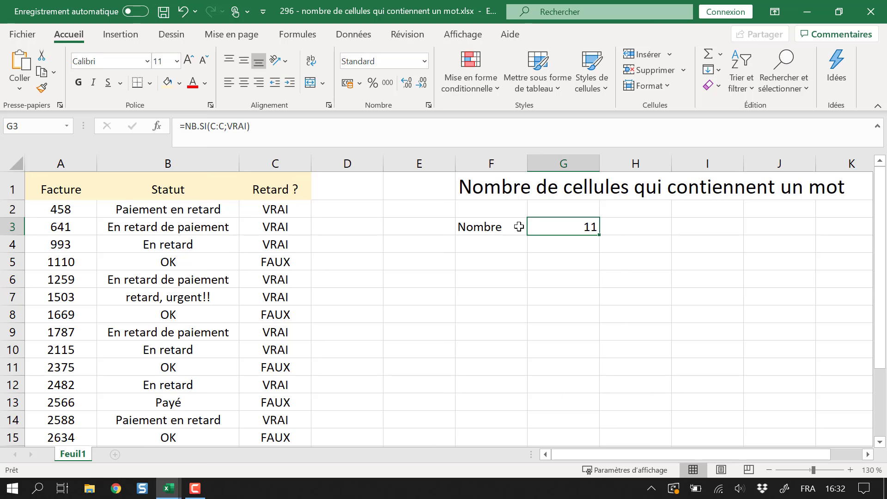
pyautogui.click(489, 260)
pyautogui.click(559, 261)
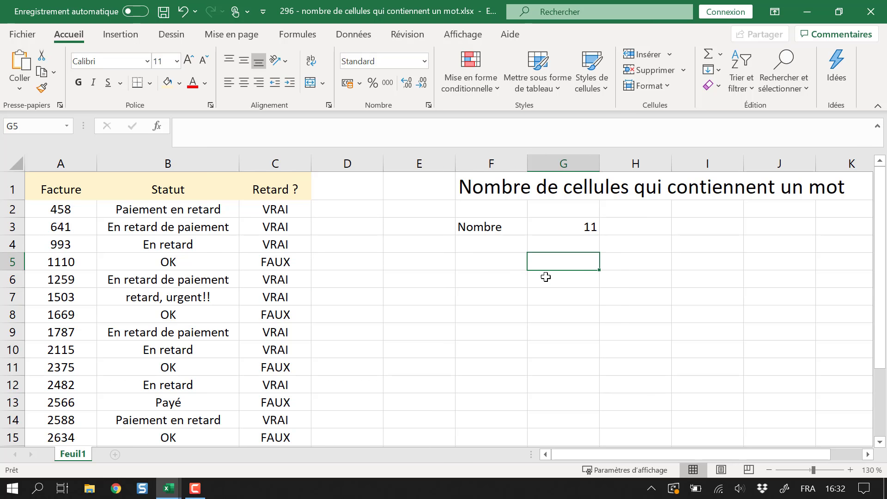
# Step: Copy the text of the C2 formula =ESTNUM(CHERCHE("retard";B2)) into cell G5
pyautogui.click(298, 208)
pyautogui.moveTo(348, 126); pyautogui.dragTo(160, 122)
pyautogui.hotkey('ctrl', 'c')
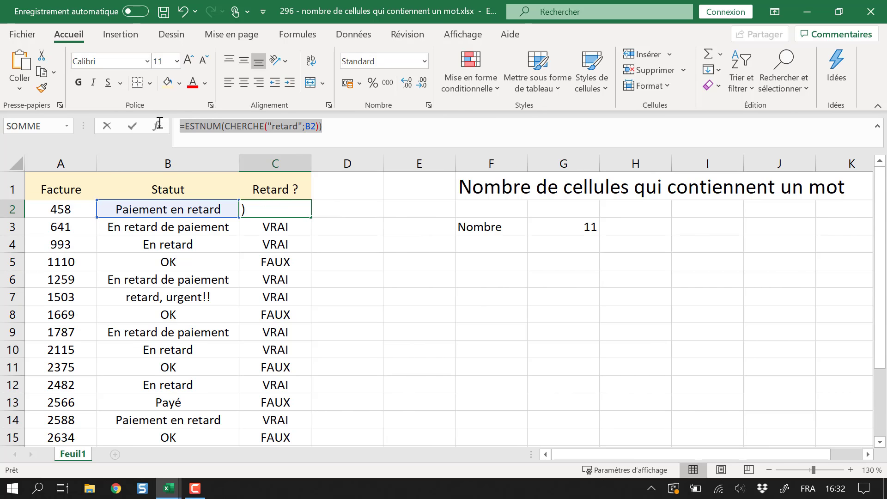
pyautogui.click(559, 259)
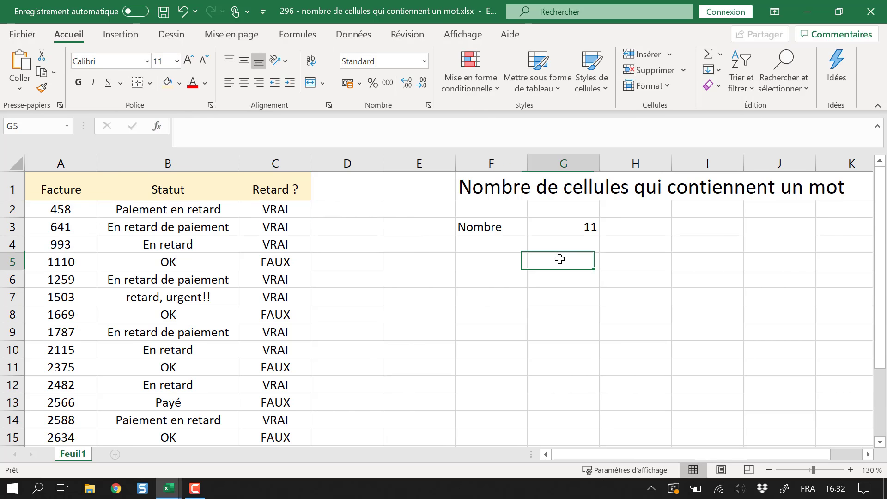
pyautogui.click(306, 140)
pyautogui.hotkey('ctrl', 'v')
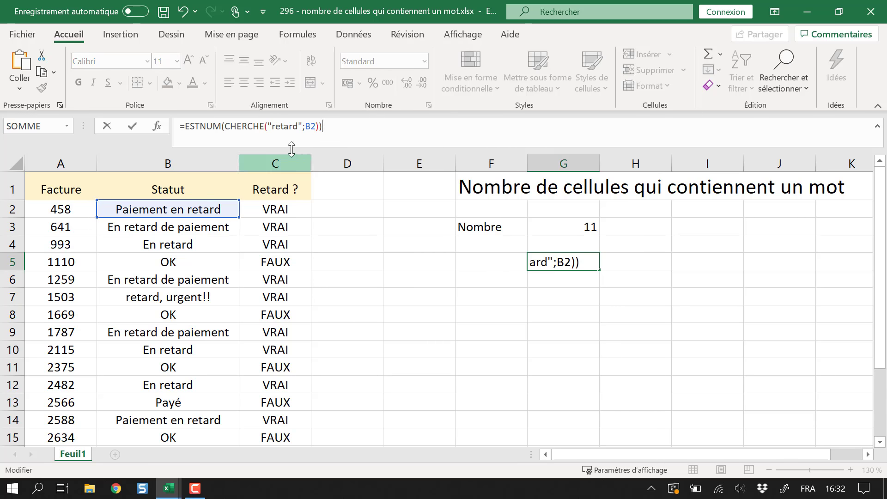
# Step: Extend the search range in the G5 formula from the single status cell to B2:B18
pyautogui.scroll(-2, 232, 346)
pyautogui.scroll(2, 208, 368)
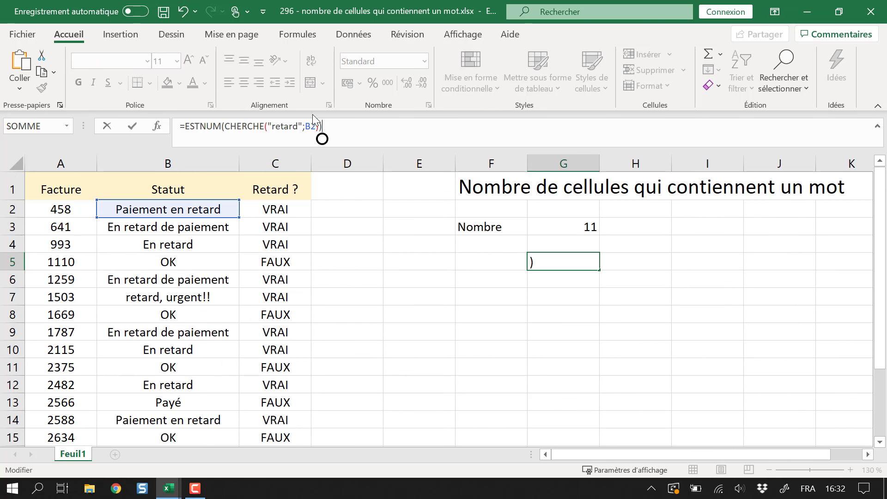
pyautogui.click(321, 122)
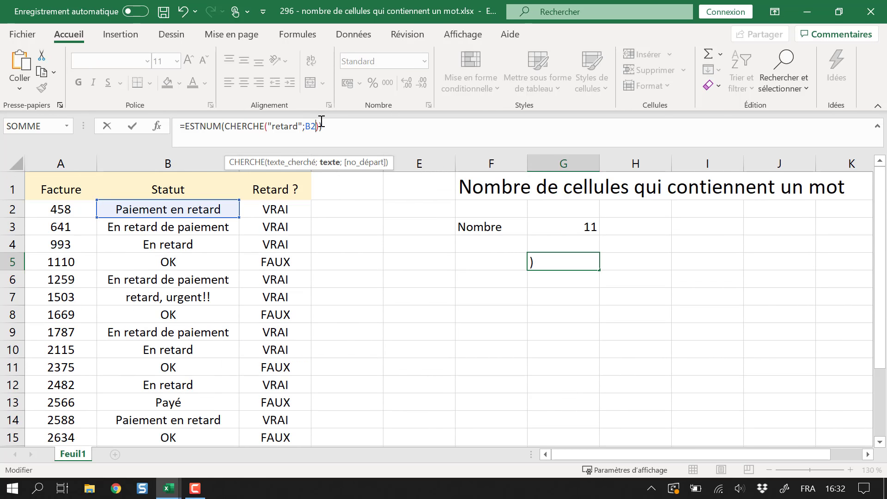
pyautogui.write(':B18')
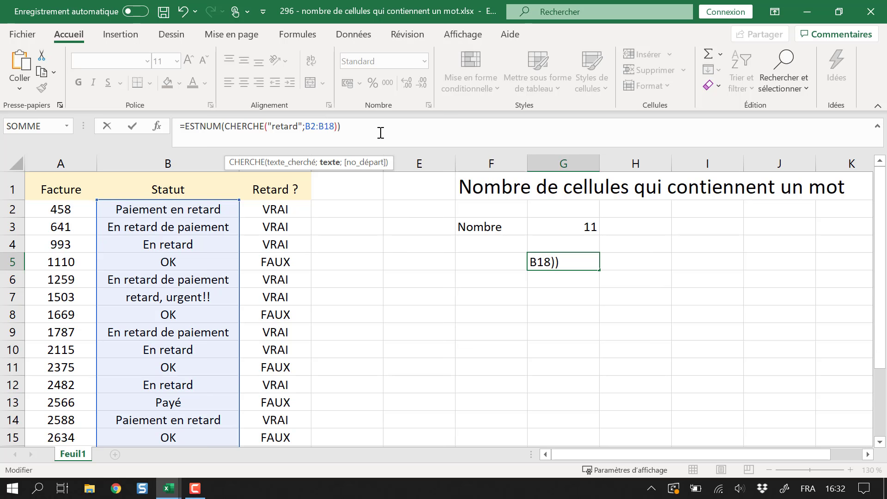
pyautogui.click(357, 132)
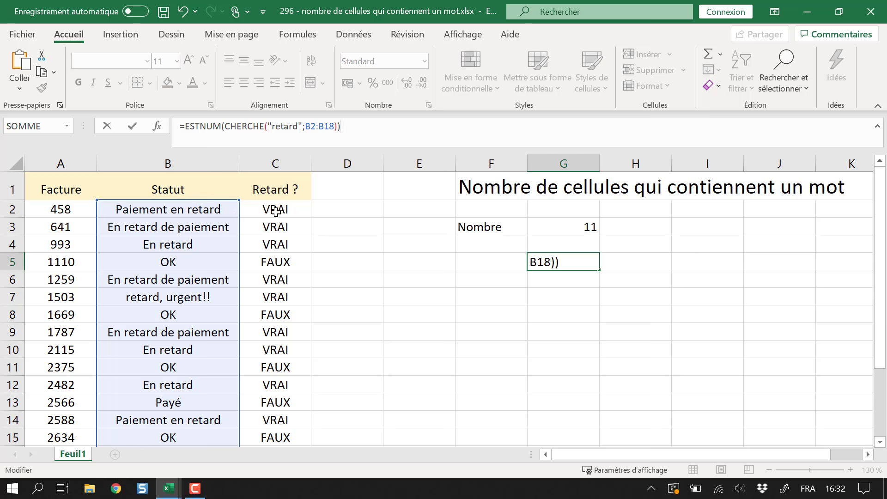
# Step: Insert a double minus sign (--) before ESTNUM in the G5 formula to convert its logical results to numbers
pyautogui.scroll(-1, 229, 315)
pyautogui.scroll(1, 229, 316)
pyautogui.scroll(-1, 291, 205)
pyautogui.scroll(1, 279, 222)
pyautogui.scroll(-2, 282, 324)
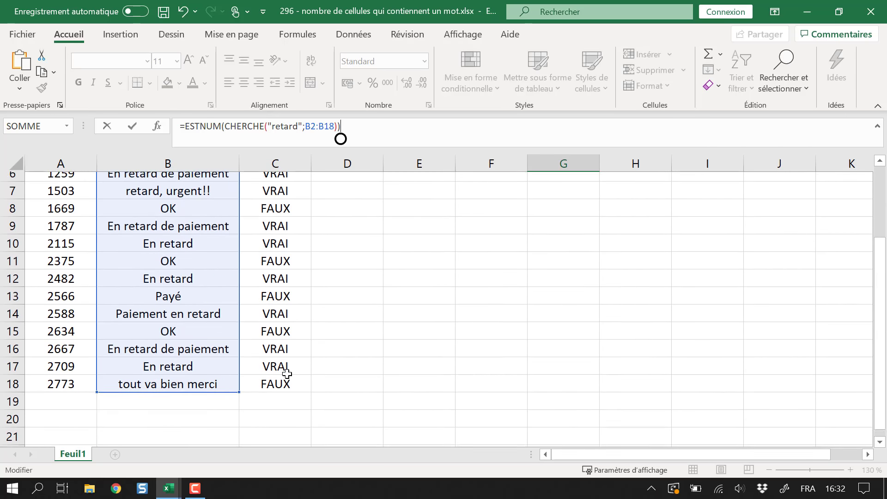
pyautogui.scroll(2, 287, 373)
pyautogui.click(186, 126)
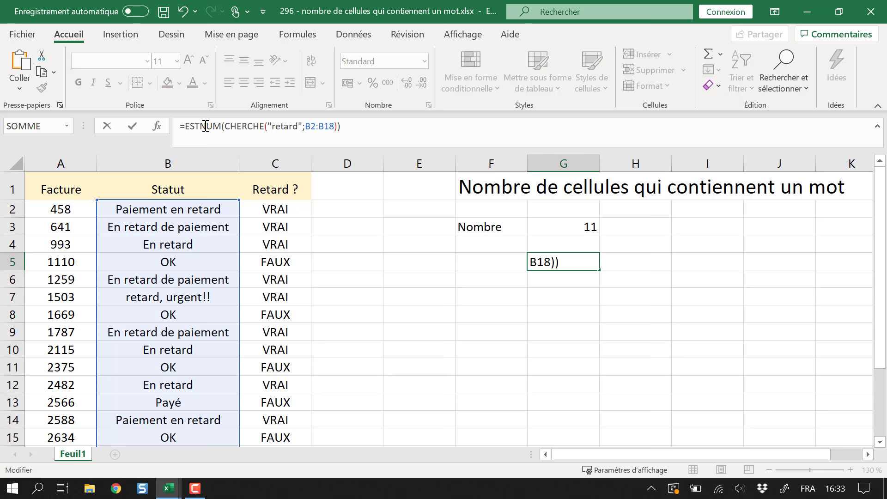
pyautogui.write('--')
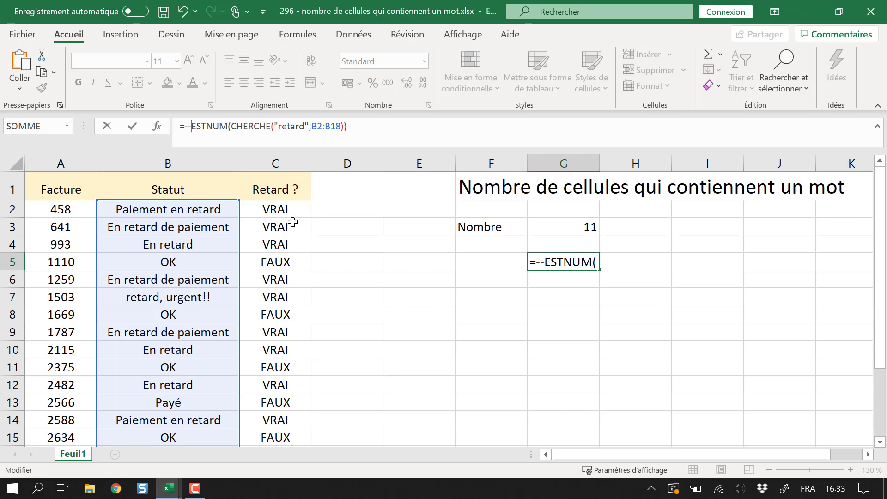
# Step: Wrap the G5 expression in SOMMEPROD, giving =SOMMEPROD(--ESTNUM(CHERCHE("retard";B2:B18))), and validate the formula
pyautogui.click(185, 126)
pyautogui.write('sommeprod')
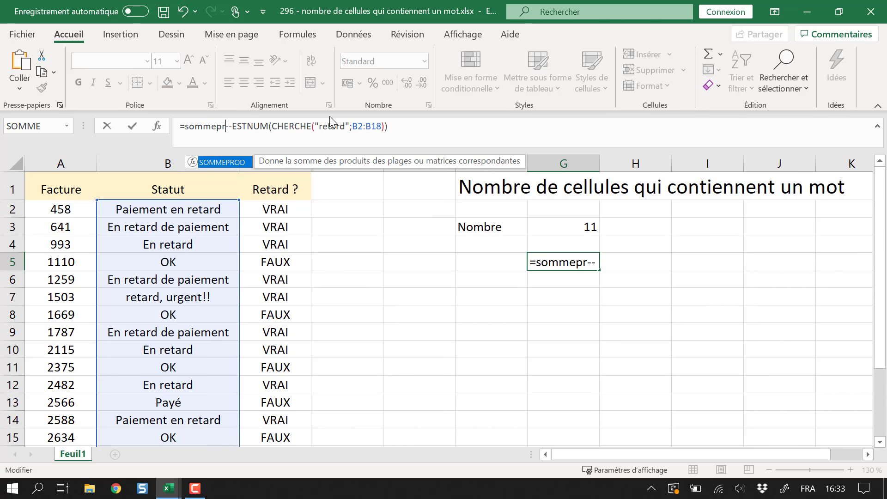
pyautogui.write('(')
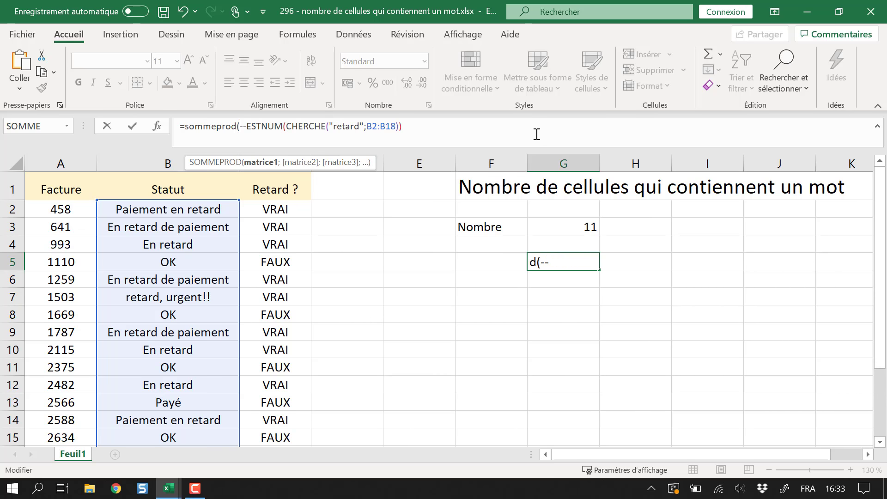
pyautogui.write(')')
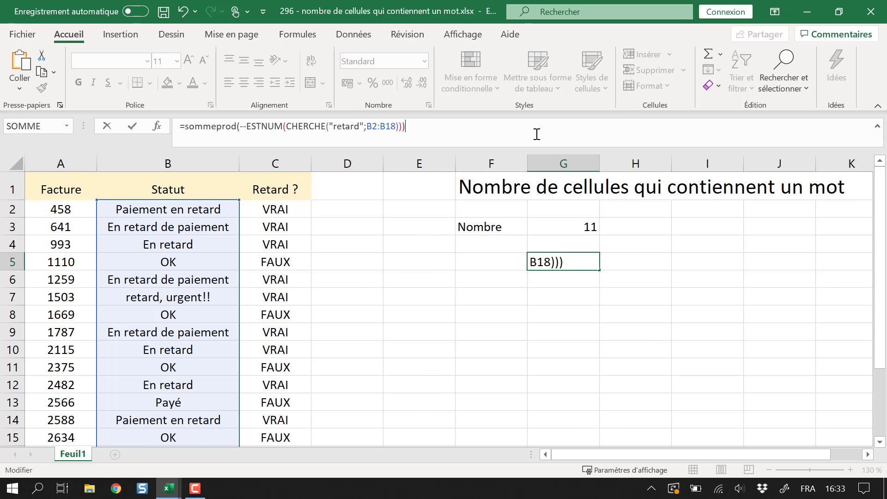
pyautogui.press('Return')
pyautogui.press('Up')
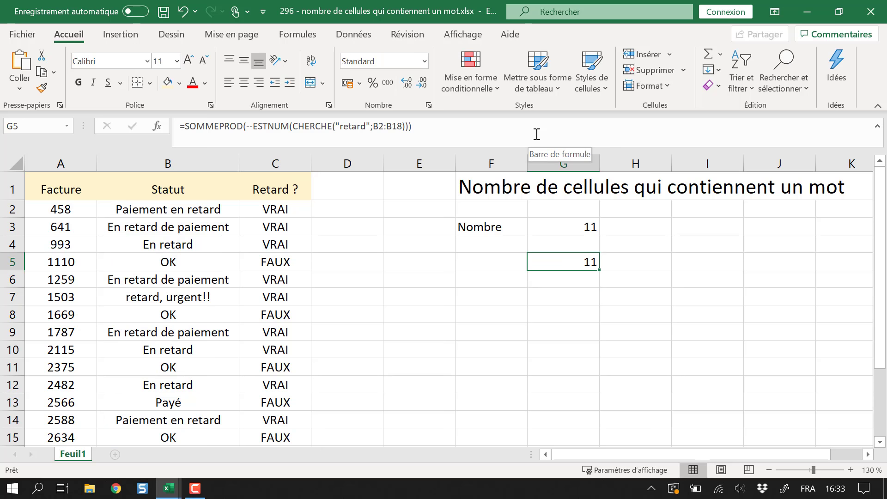
# Step: Enter the label "Nombre (matricielle)" in cell F5
pyautogui.click(507, 261)
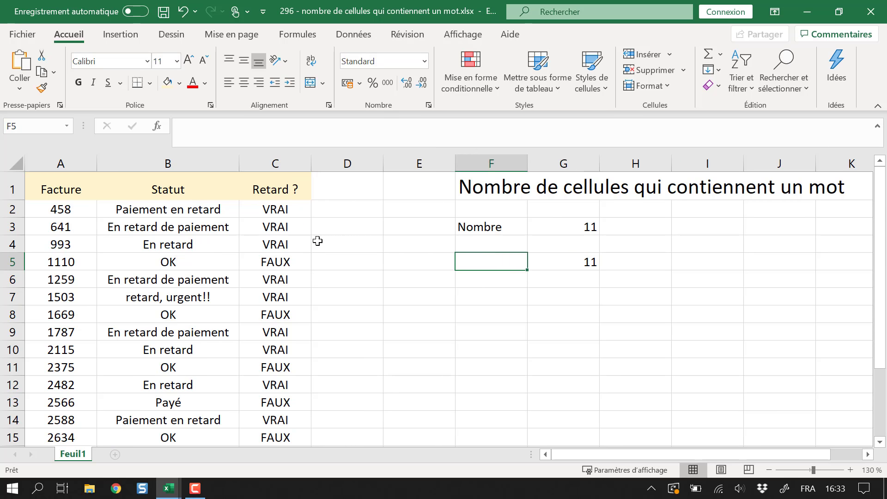
pyautogui.write('Nombre (matricielle)')
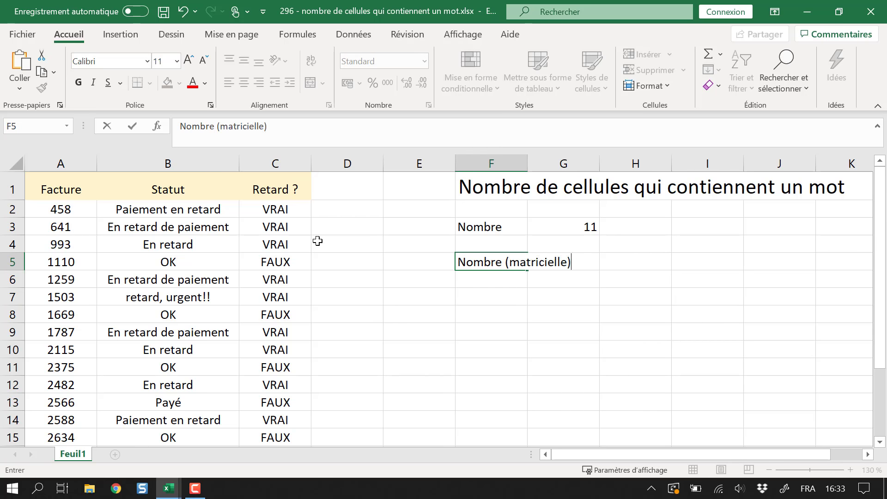
pyautogui.press('Return')
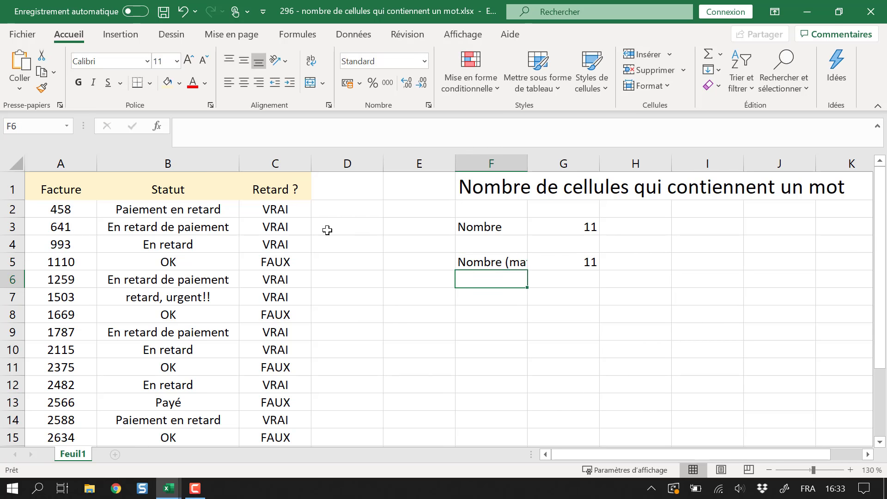
pyautogui.click(286, 212)
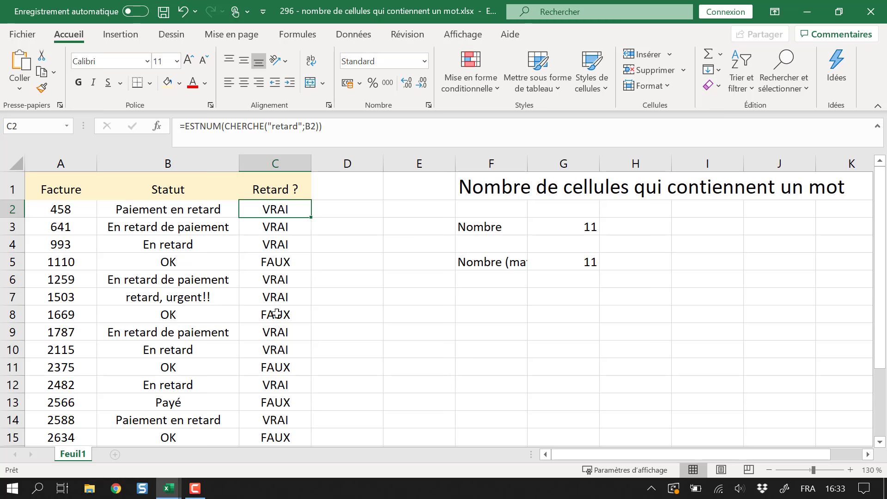
pyautogui.click(347, 262)
pyautogui.click(290, 208)
pyautogui.rightClick(267, 165)
pyautogui.press('Escape')
# Step: Add the column header "Montant" in cell D1
pyautogui.click(346, 186)
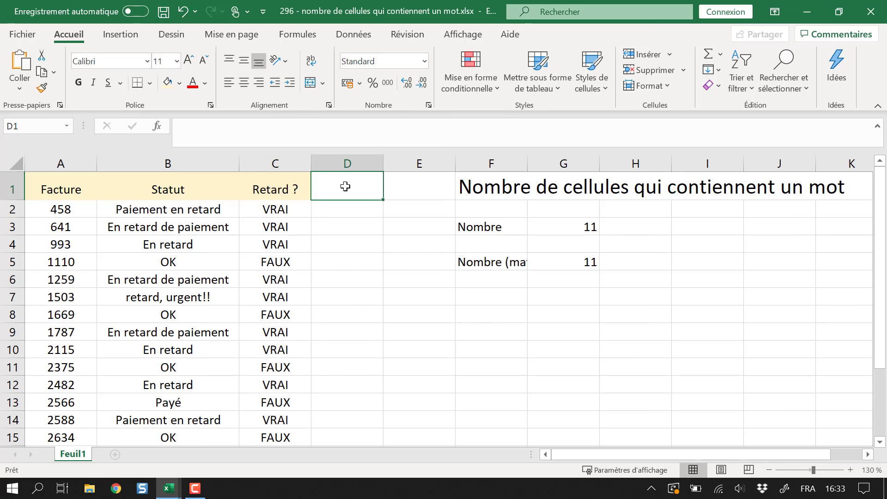
pyautogui.write('Montant')
pyautogui.press('Return')
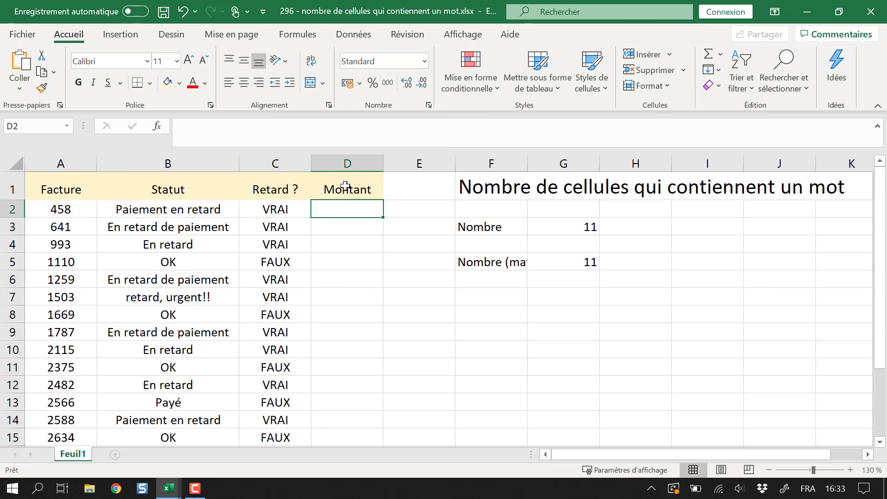
# Step: Enter 1000 in D2 and fill the "Montant" column down to the last invoice as an incrementing series
pyautogui.write('1000')
pyautogui.press('Return')
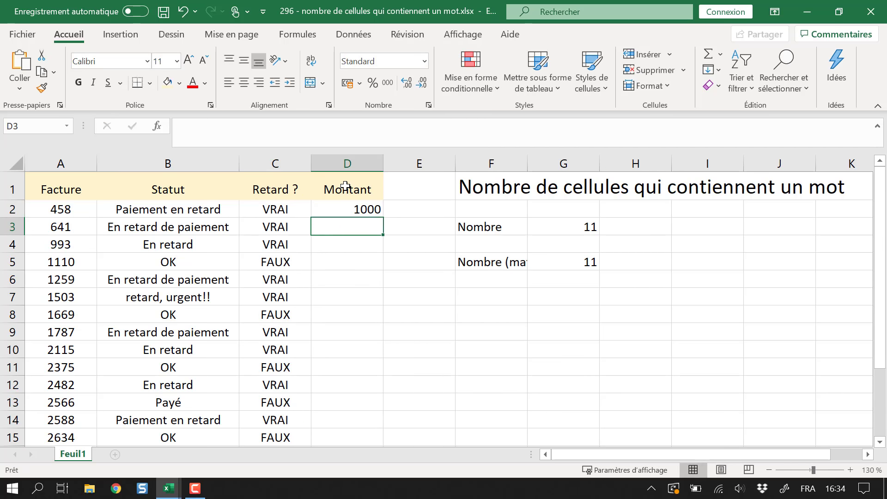
pyautogui.click(376, 204)
pyautogui.doubleClick(385, 218)
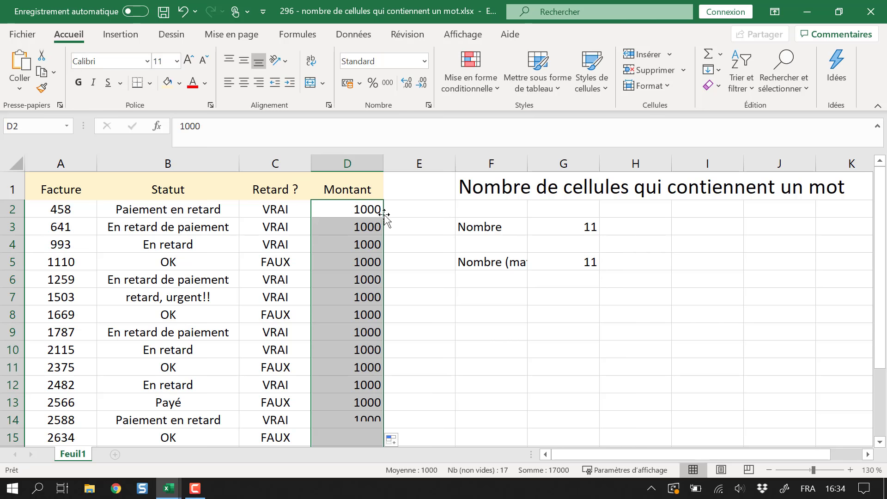
pyautogui.click(391, 440)
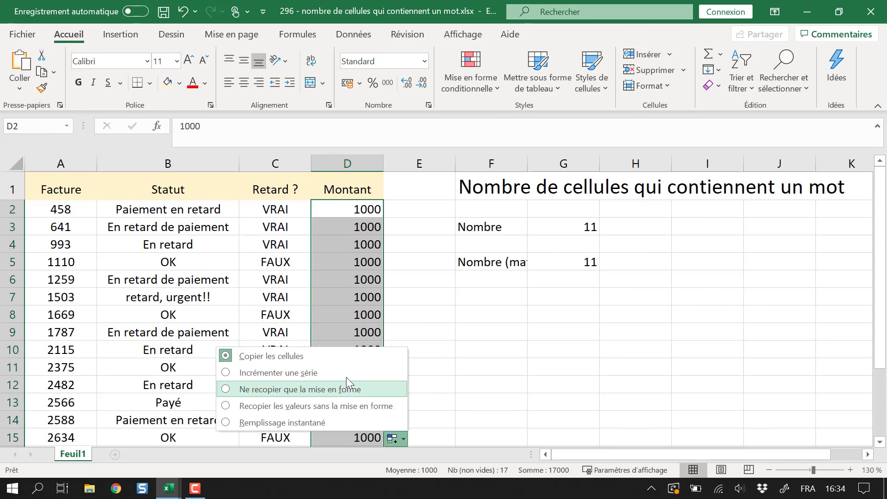
pyautogui.click(345, 372)
pyautogui.click(661, 348)
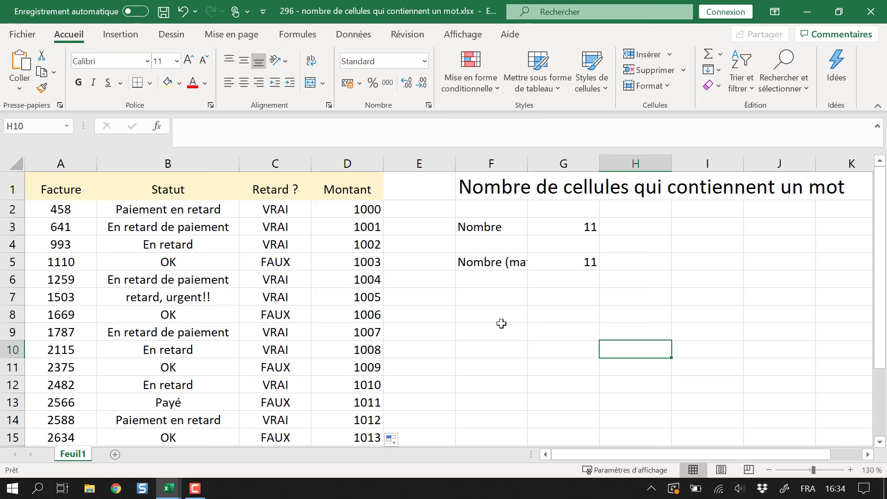
# Step: Review the NB.SI formula in G3 alongside the "Retard ?" formulas in column C and the amounts in column D
pyautogui.click(495, 241)
pyautogui.click(491, 227)
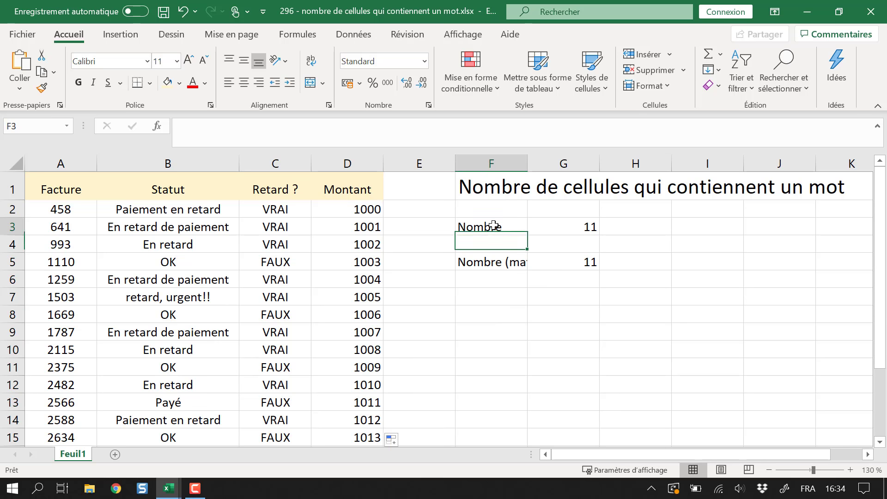
pyautogui.click(557, 226)
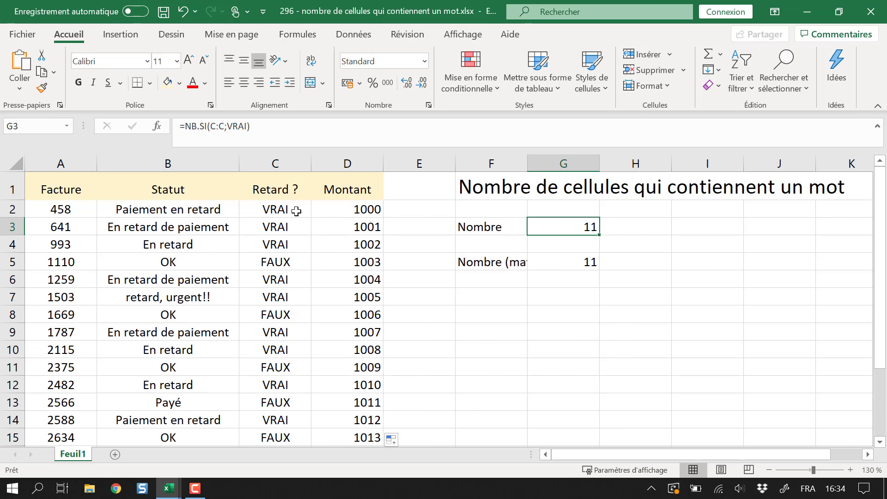
pyautogui.moveTo(296, 209); pyautogui.dragTo(296, 245)
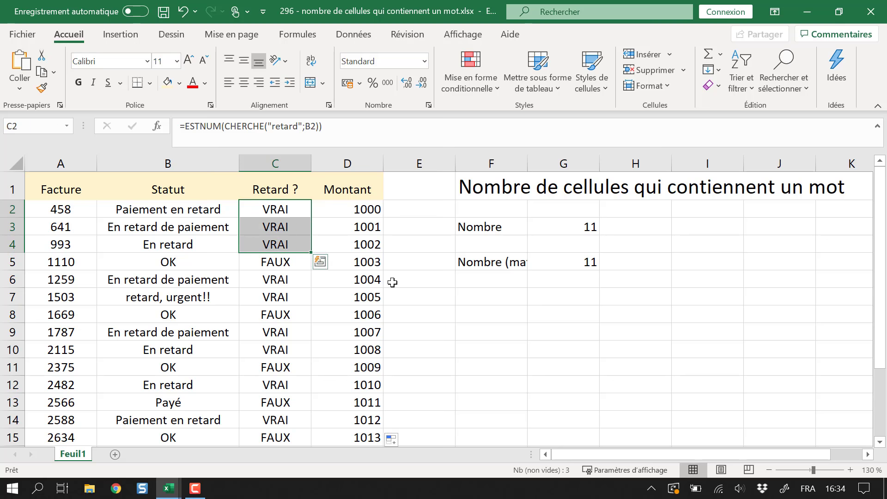
pyautogui.click(365, 208)
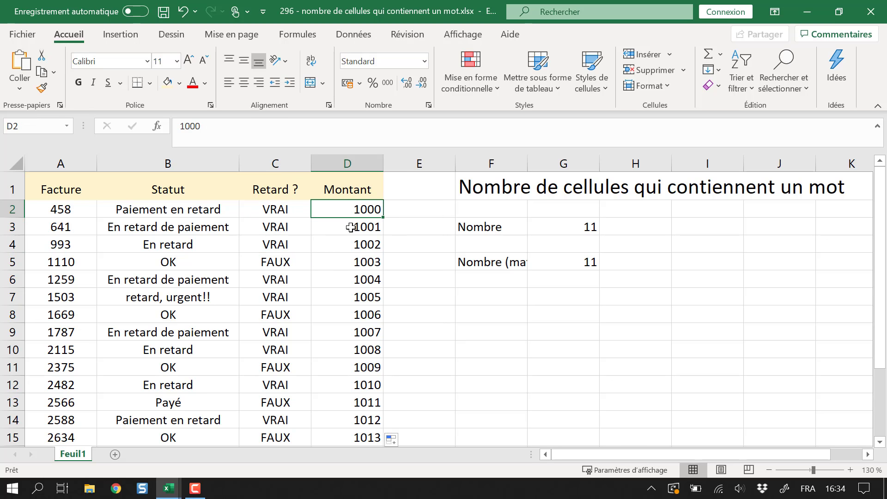
pyautogui.moveTo(289, 211); pyautogui.dragTo(269, 418)
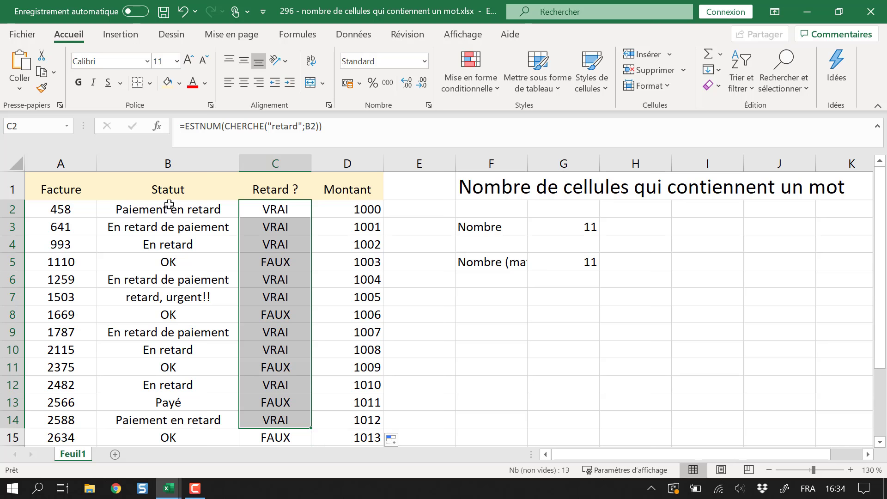
pyautogui.click(552, 228)
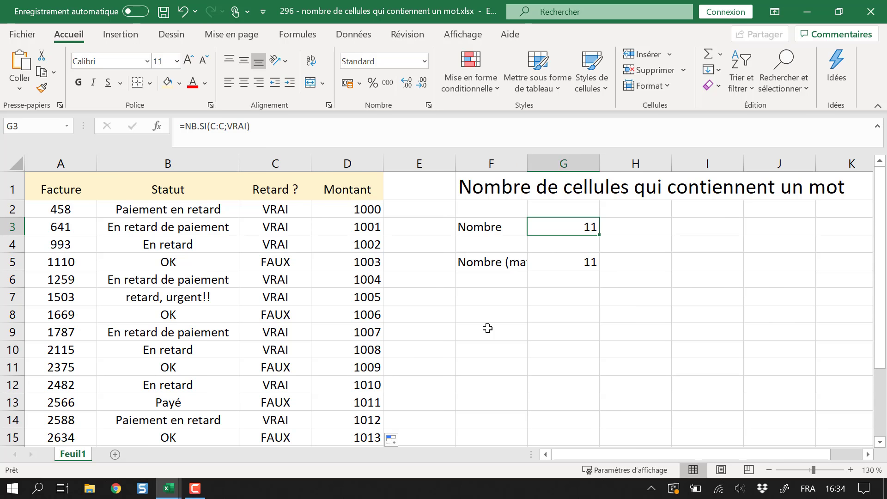
pyautogui.click(561, 385)
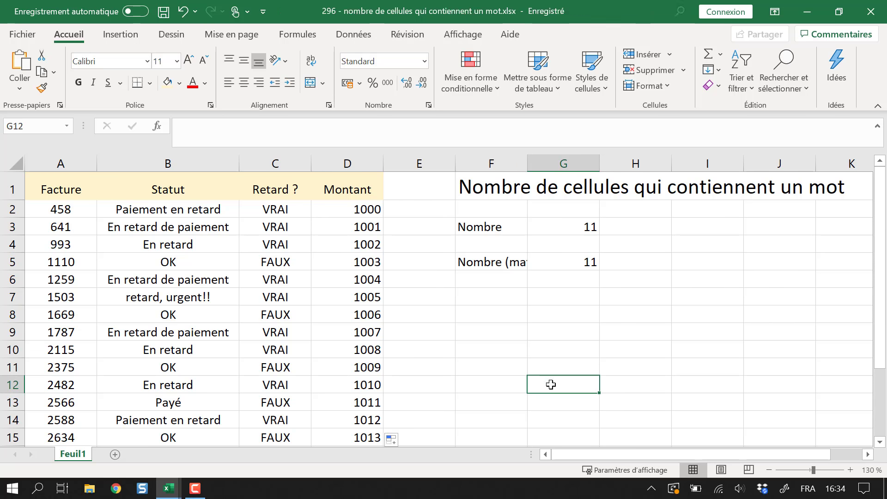
# Step: Center the contents of columns A to D horizontally
pyautogui.moveTo(93, 163); pyautogui.dragTo(327, 162)
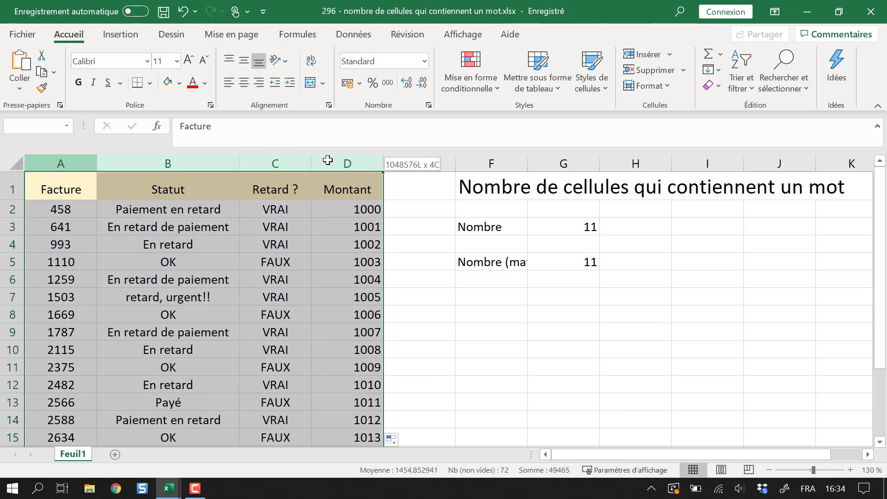
pyautogui.click(244, 86)
pyautogui.click(244, 87)
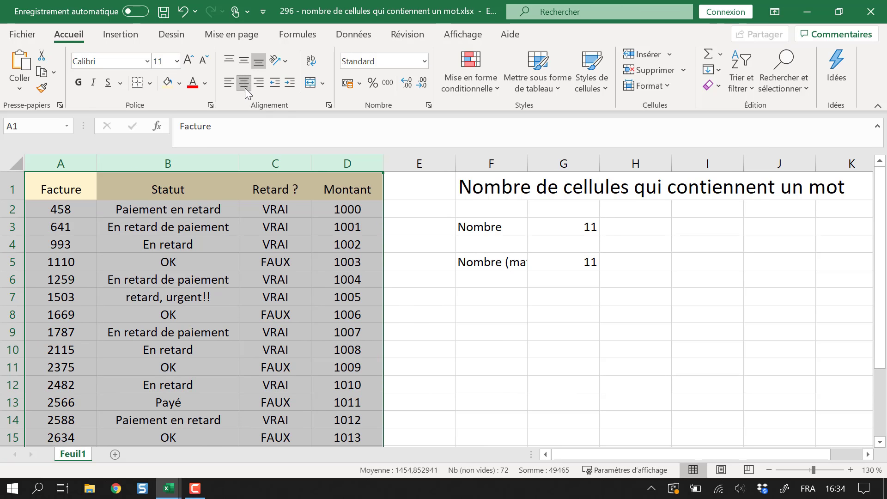
pyautogui.click(549, 368)
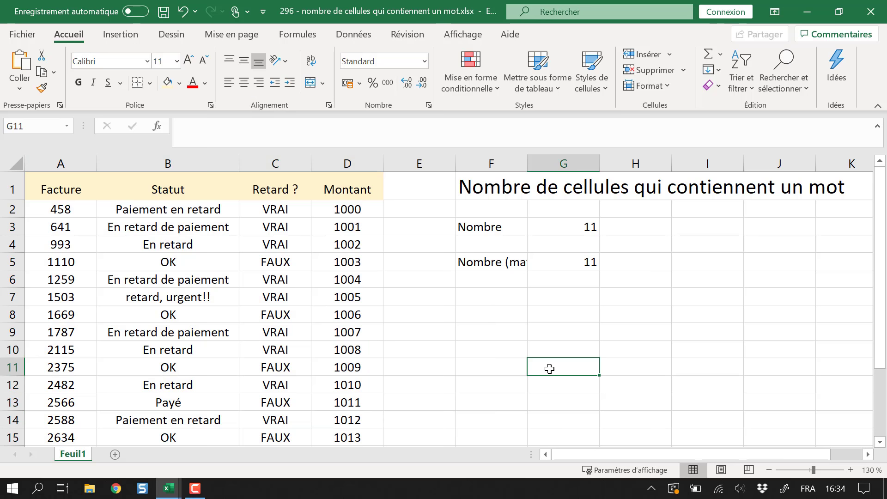